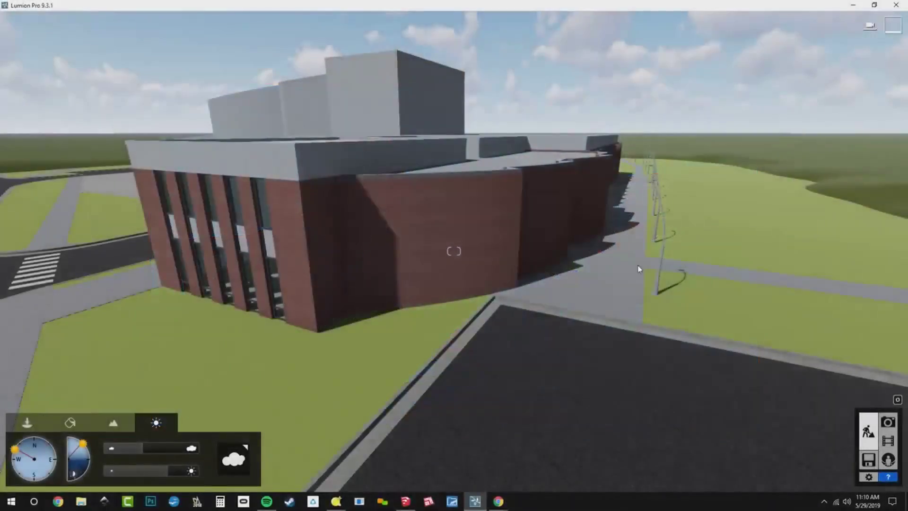
Bring the brick facade with its tall windows into close view and activate the Material Editor
right_click_drag(638, 269, 464, 279)
key("w")
right_click_drag(393, 272, 705, 248)
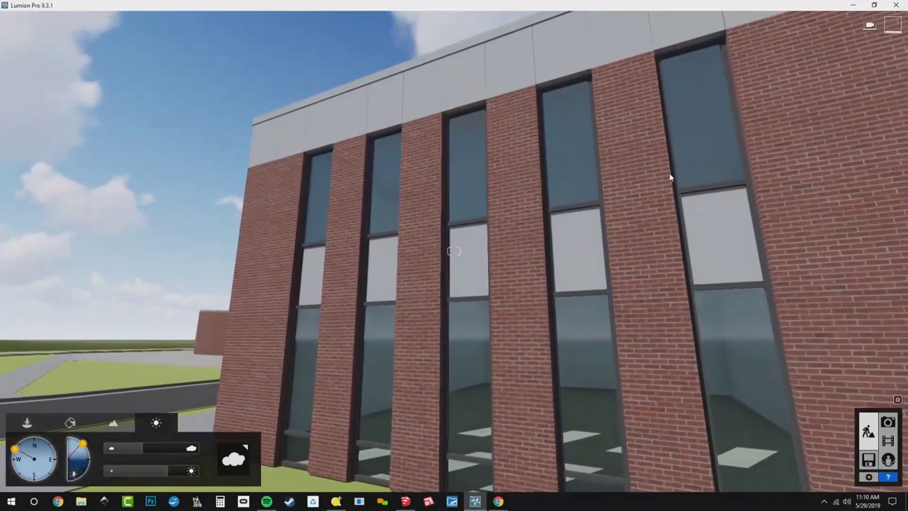
left_click(71, 423)
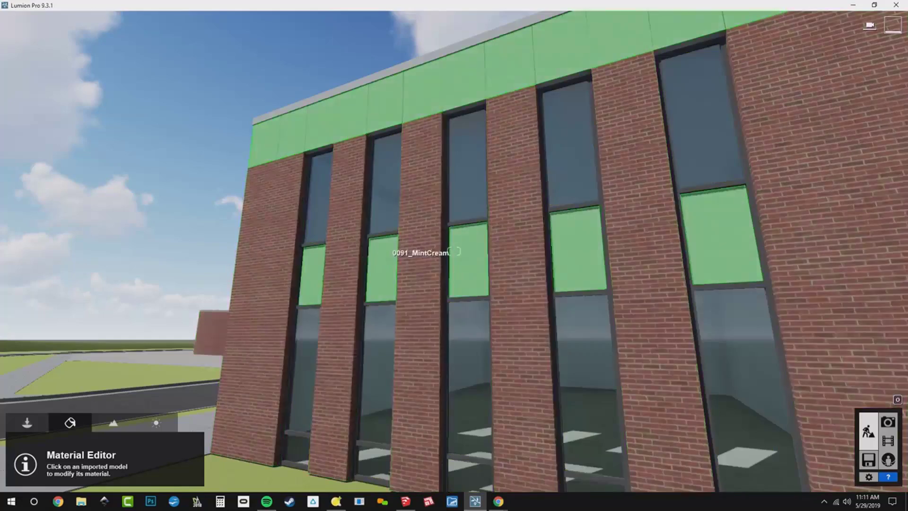
Examine the flat lawn, curb and sidewalk surfaces around the building from ground level
key("s")
right_click_drag(454, 251, 454, 251)
key("s")
key("s")
key("w")
key("w")
key("s")
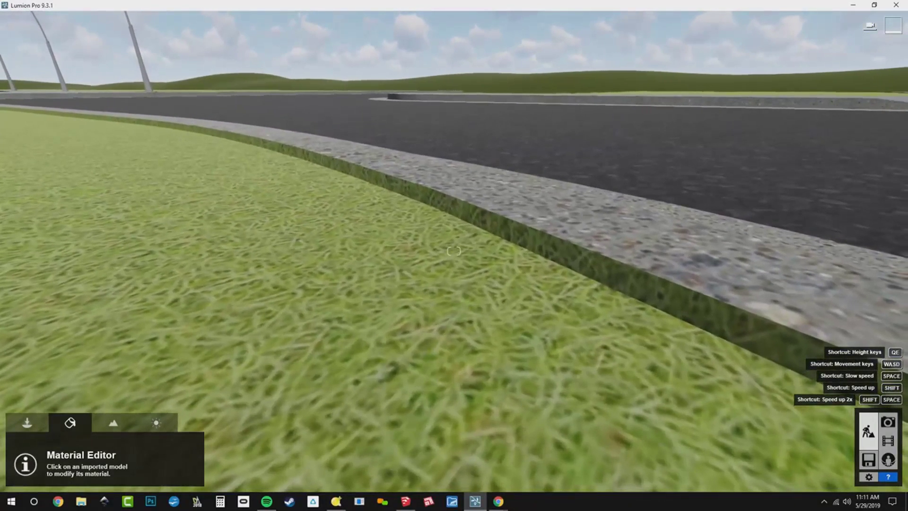
right_click_drag(454, 250, 454, 250)
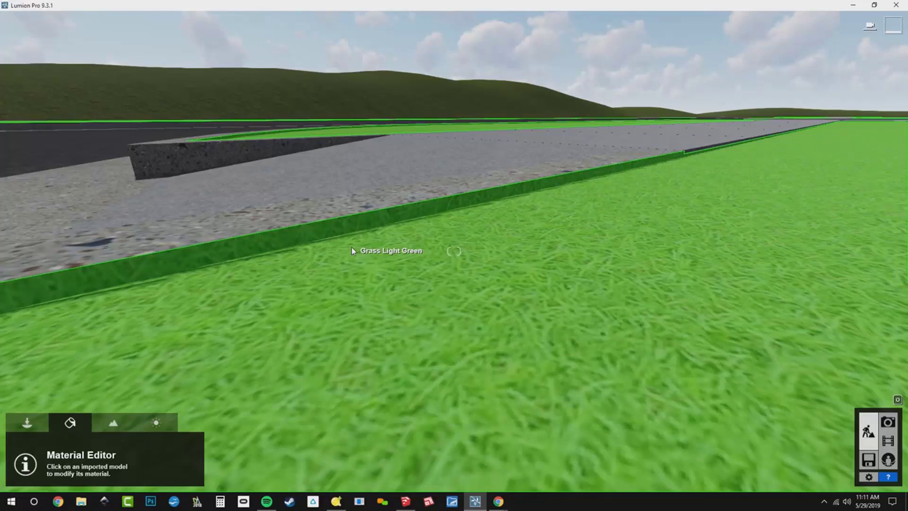
right_click_drag(511, 145, 510, 144)
key("a")
key("s")
right_click_drag(454, 251, 454, 251)
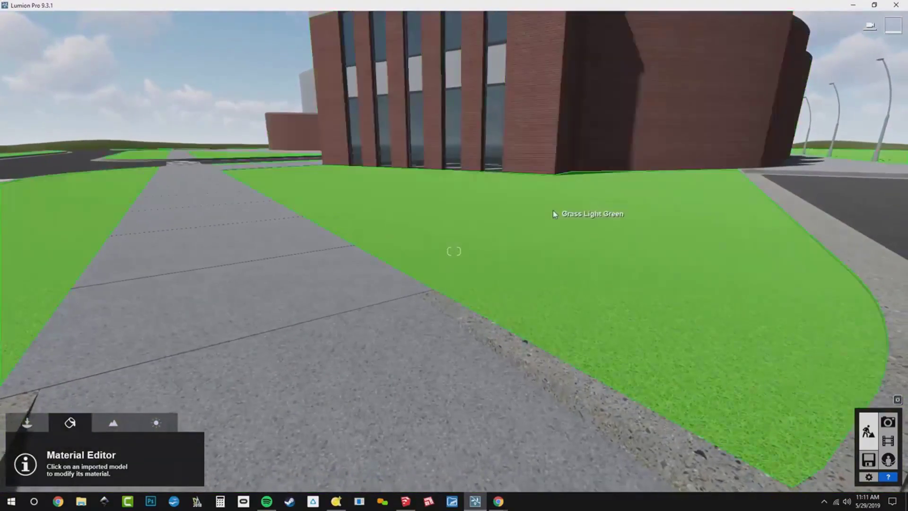
Assign the 3D Grass material Checkerboard Grass 03 to the lawn in front of the building
left_click(552, 211)
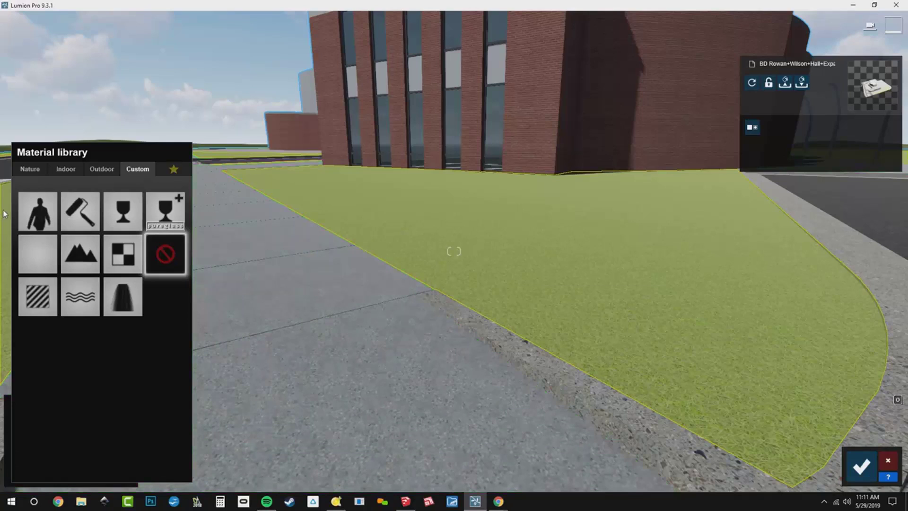
left_click(32, 169)
left_click(70, 197)
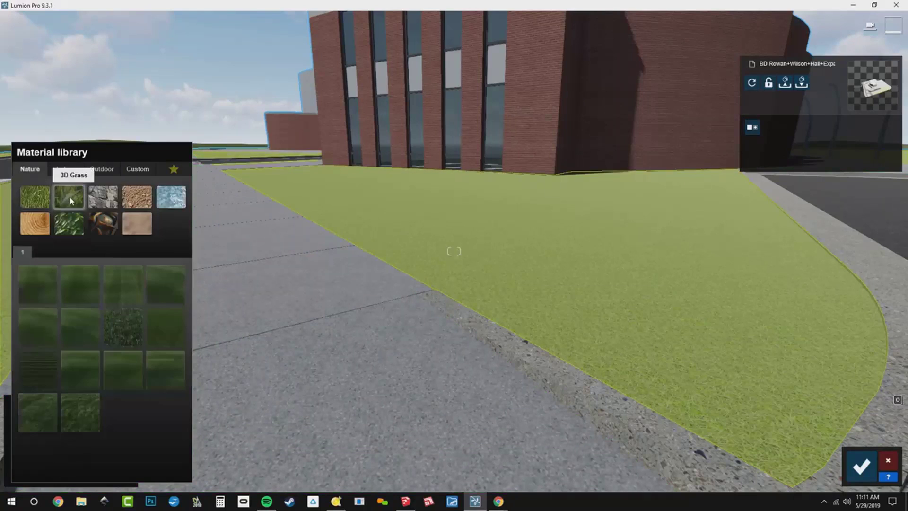
left_click(124, 296)
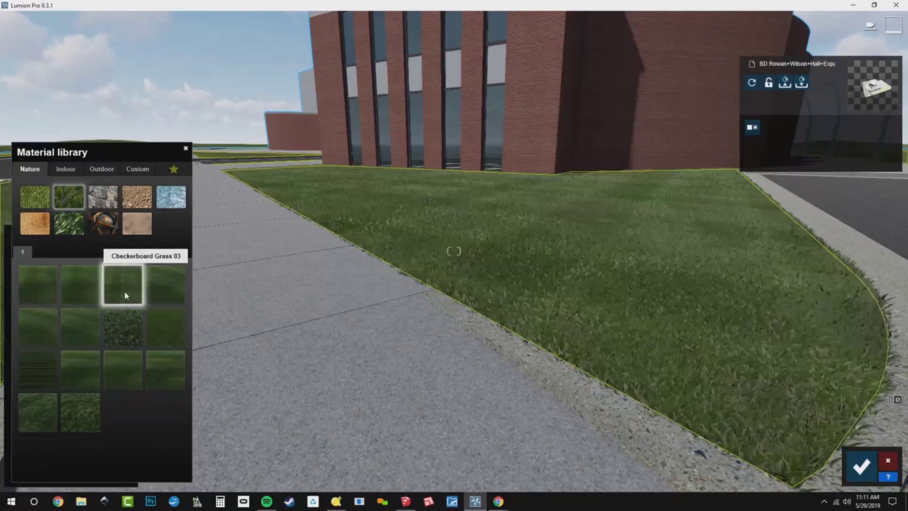
key("q")
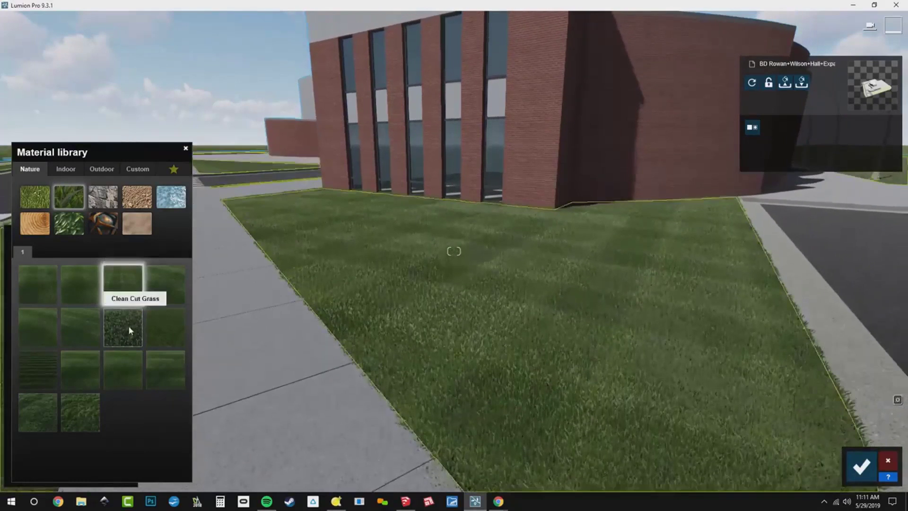
Try Circular Grass 01, Clean Cut Grass 02, Clean Cut Grass and Row Grass 01 on the lawn
left_click(171, 289)
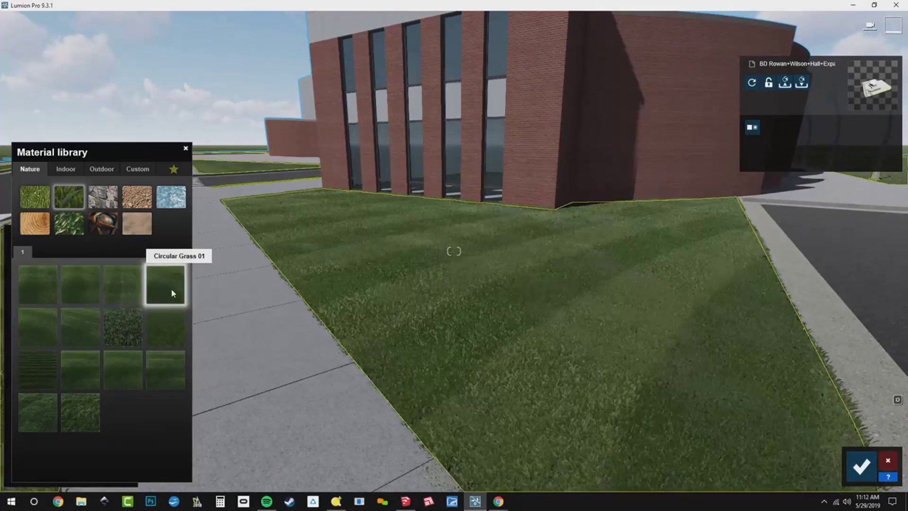
left_click(169, 323)
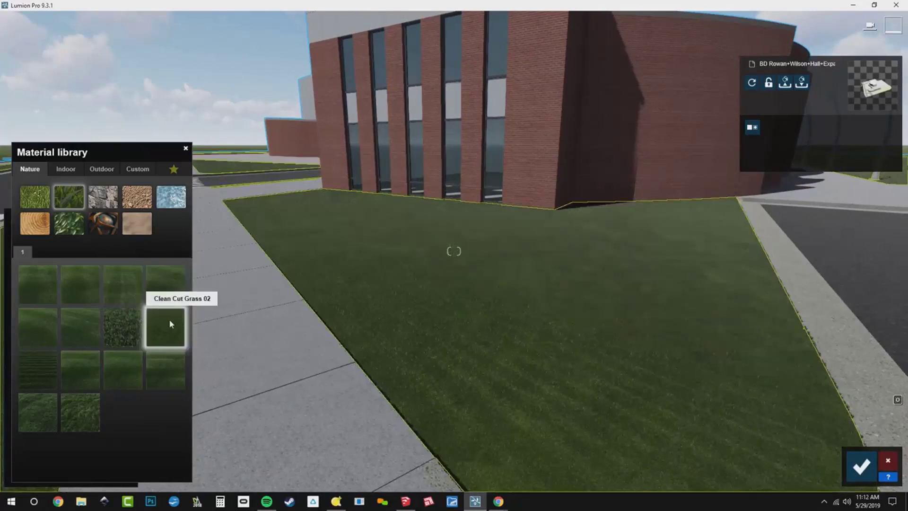
left_click(121, 338)
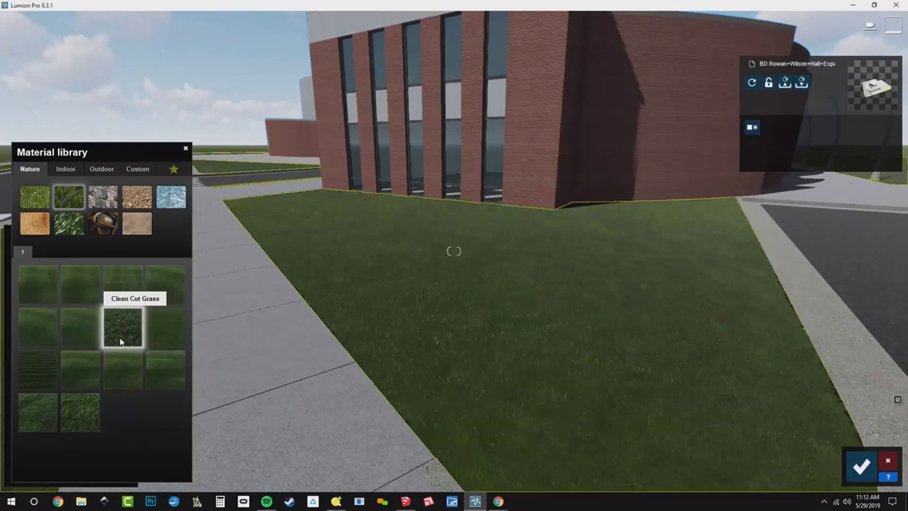
left_click(70, 374)
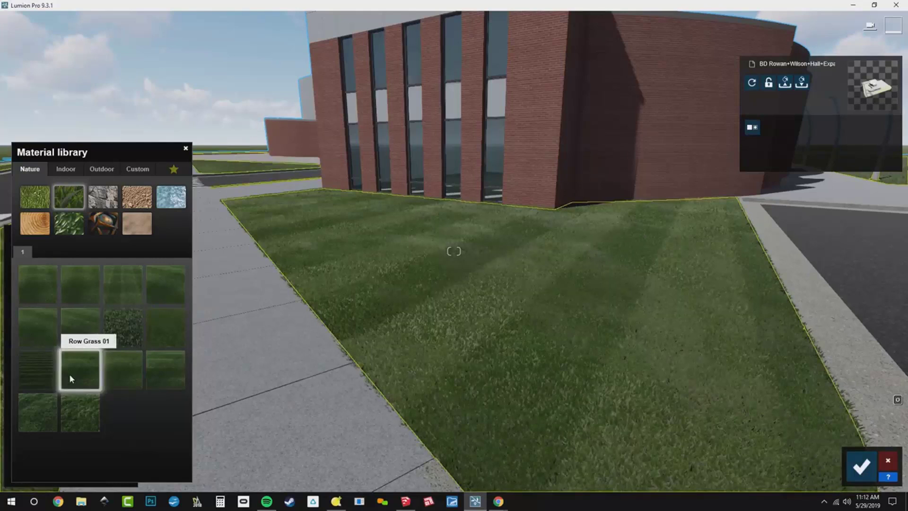
Change the lawn's material to Row Grass 02 and check its blades up close along the sidewalk
left_click(121, 377)
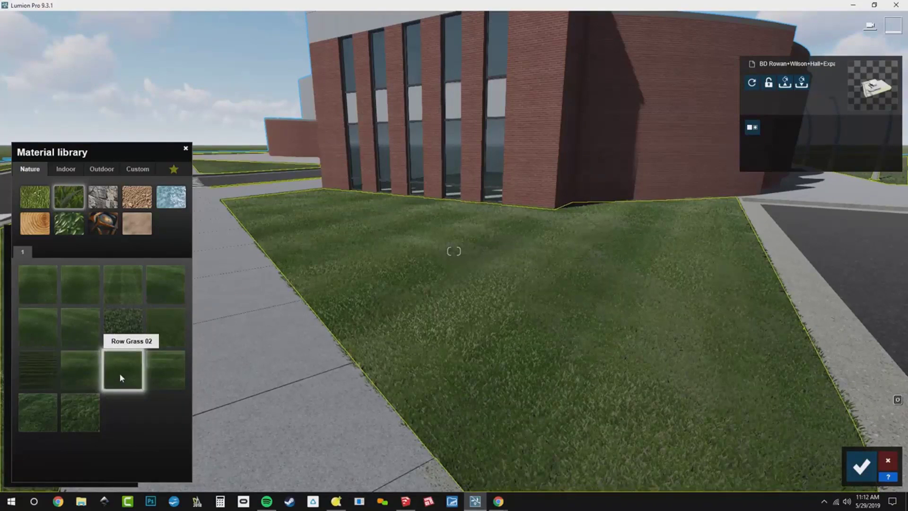
mouse_move(207, 268)
right_mouse_down()
mouse_move(208, 302)
mouse_move(203, 275)
right_mouse_up()
key("a")
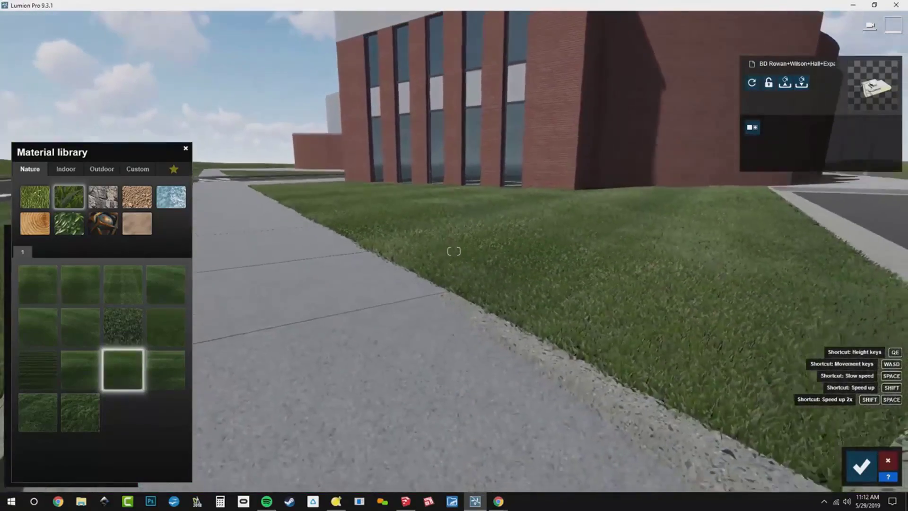
key("e")
key("w")
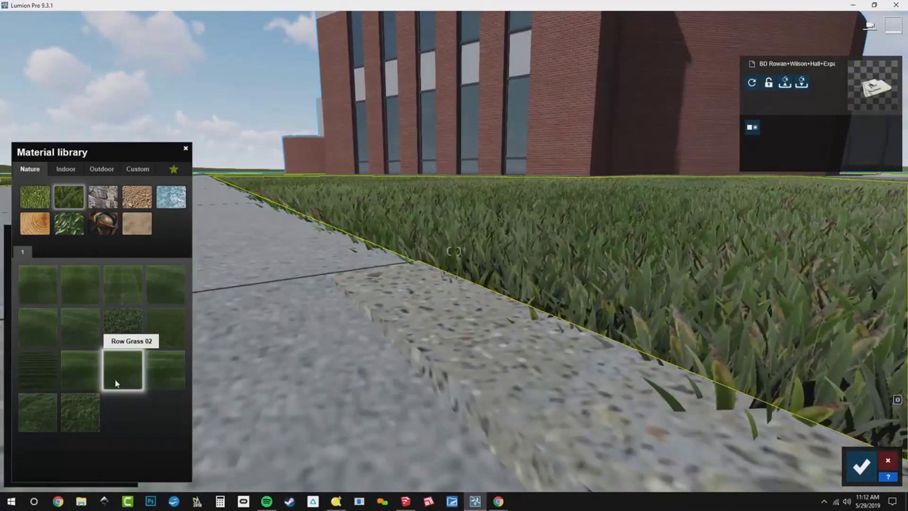
Set the lawn's grass size to 0.1, increase the grass length slightly, and raise the grass cut to about half
left_click(116, 381)
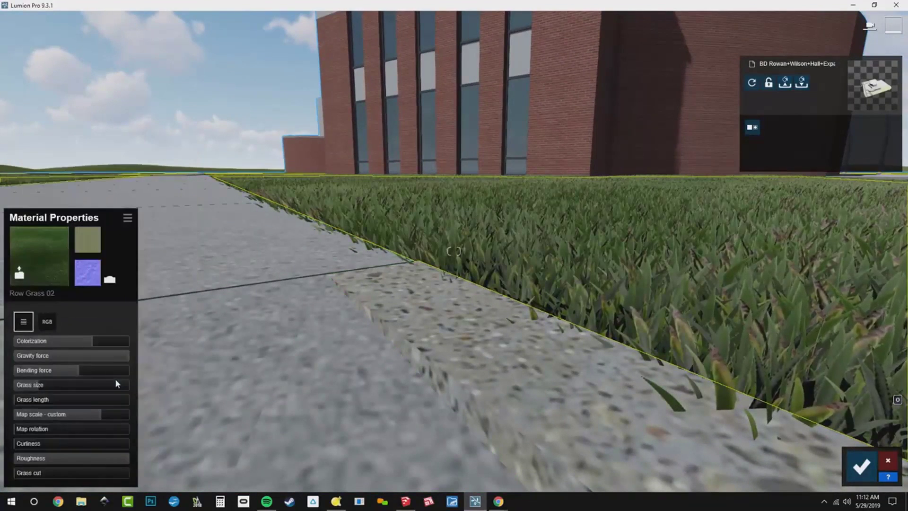
left_click(27, 384)
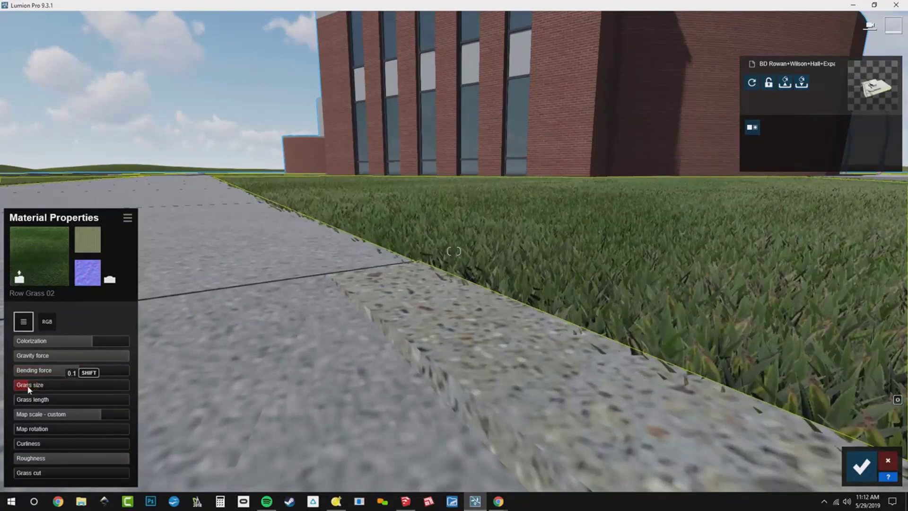
left_click(46, 400)
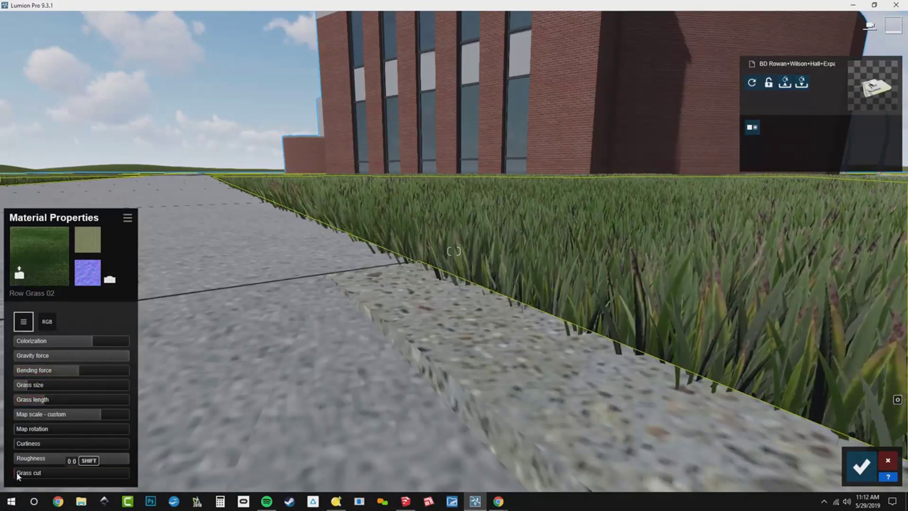
left_click_drag(18, 475, 70, 473)
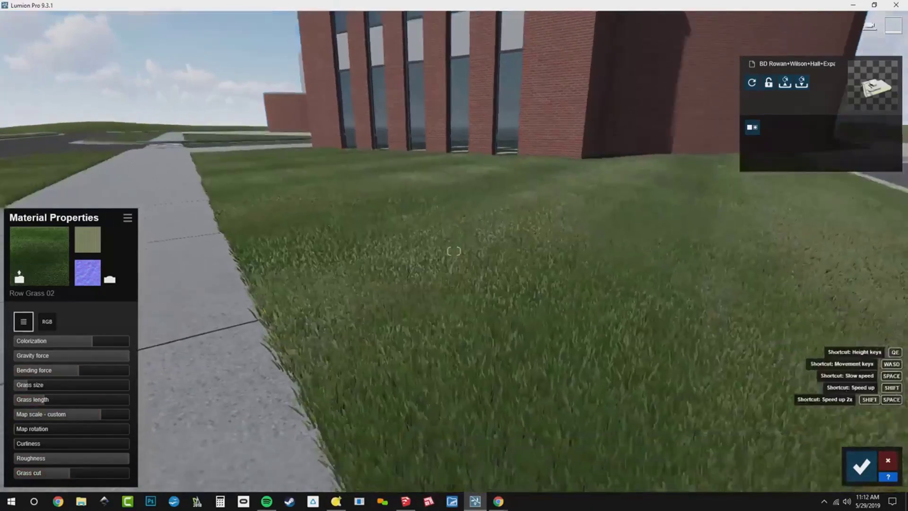
right_click_drag(454, 251, 475, 294)
key("s")
key("w")
key("s")
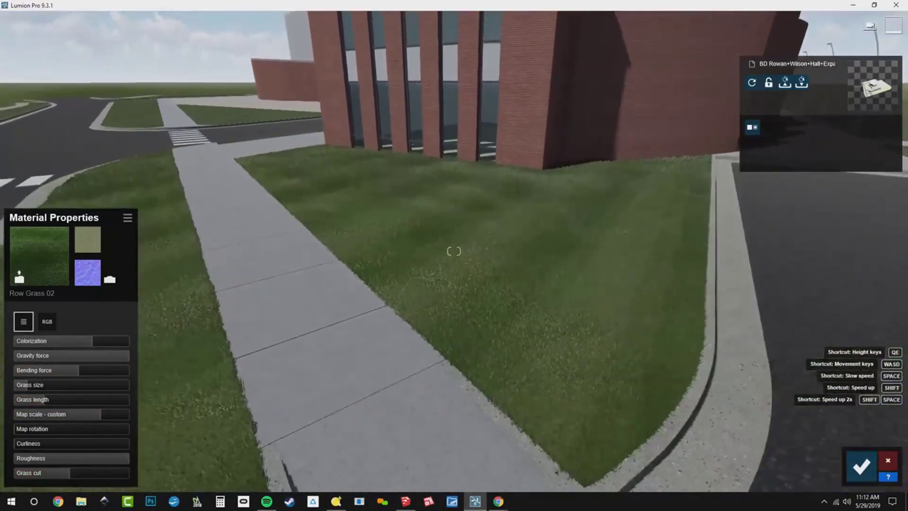
right_click_drag(453, 251, 497, 247)
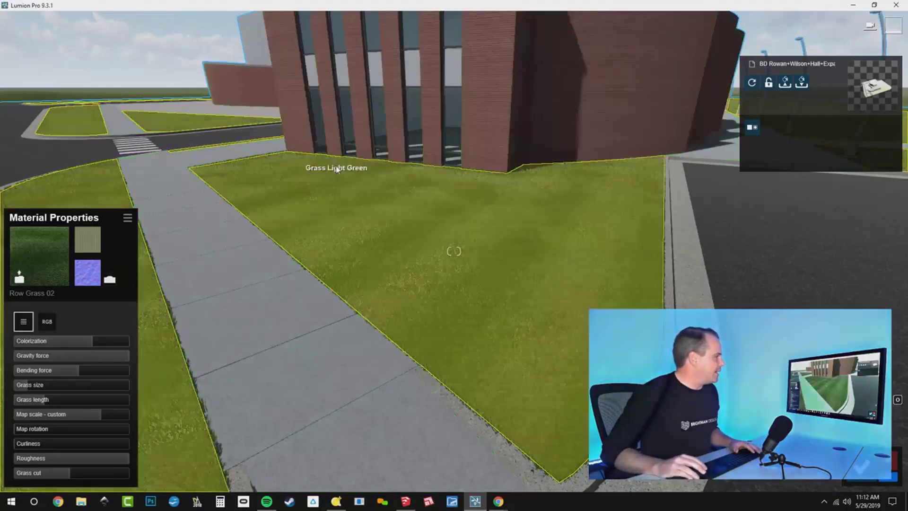
Select the Blacktop New road surface beside the crosswalk for material editing
right_click_drag(296, 169, 456, 320)
right_click_drag(454, 251, 610, 348)
key("w")
right_click_drag(454, 251, 487, 289)
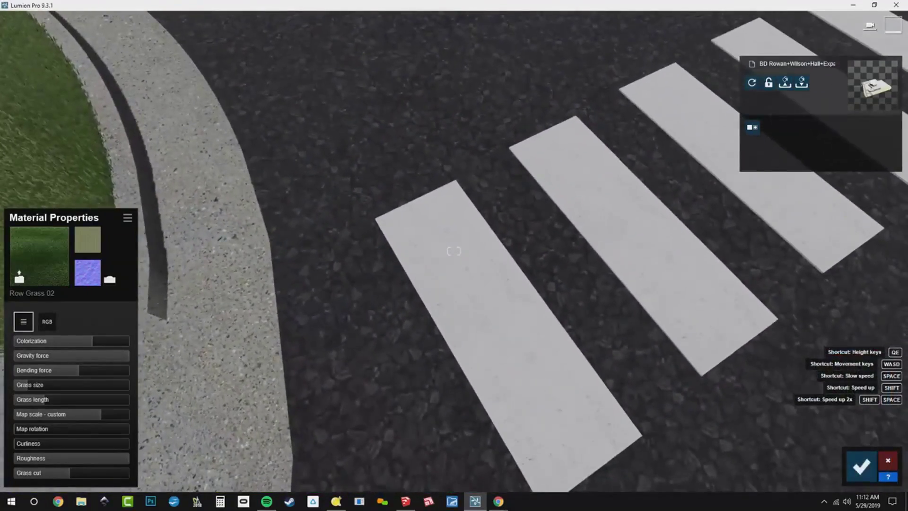
right_click_drag(454, 251, 337, 150)
key("w")
key("s")
key("s")
key("w")
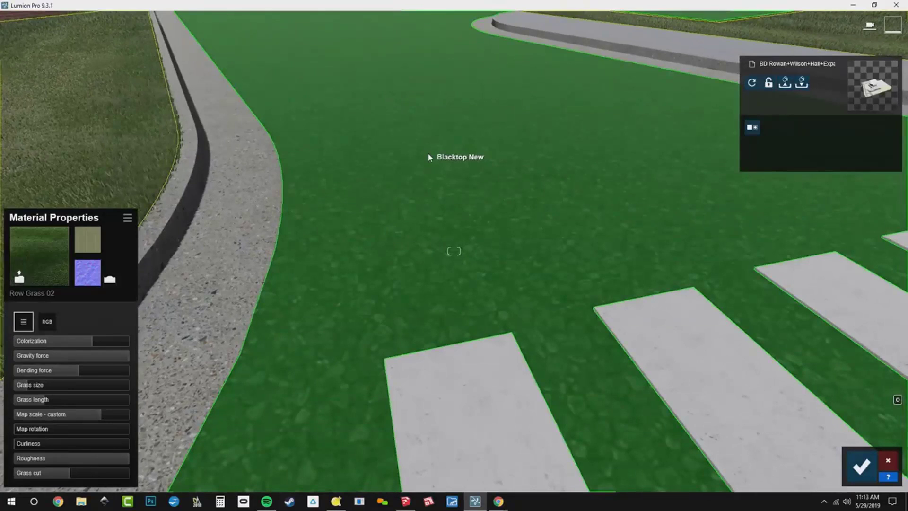
left_click(429, 154)
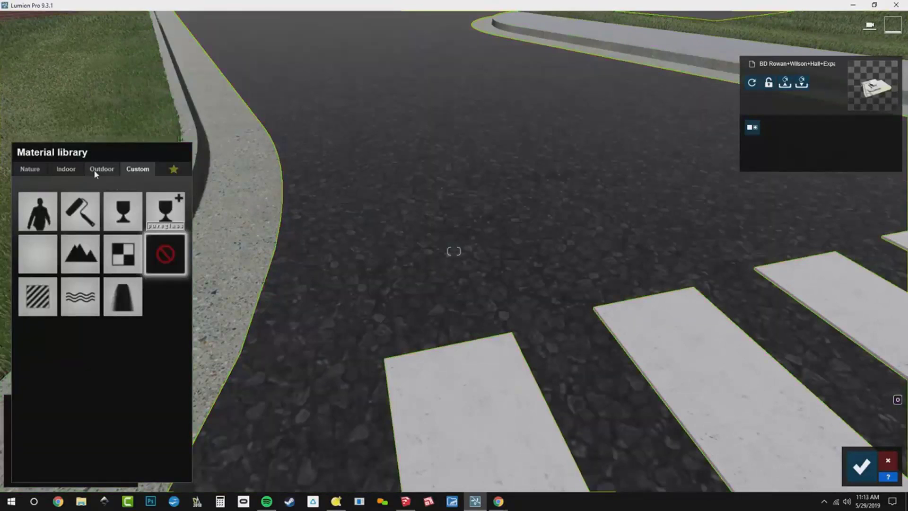
Apply the outdoor asphalt Polii CityStreet AsphaltGeneric Worn 001 2k to the road, comparing it with the Clean 001 2k version
left_click(101, 169)
left_click(142, 223)
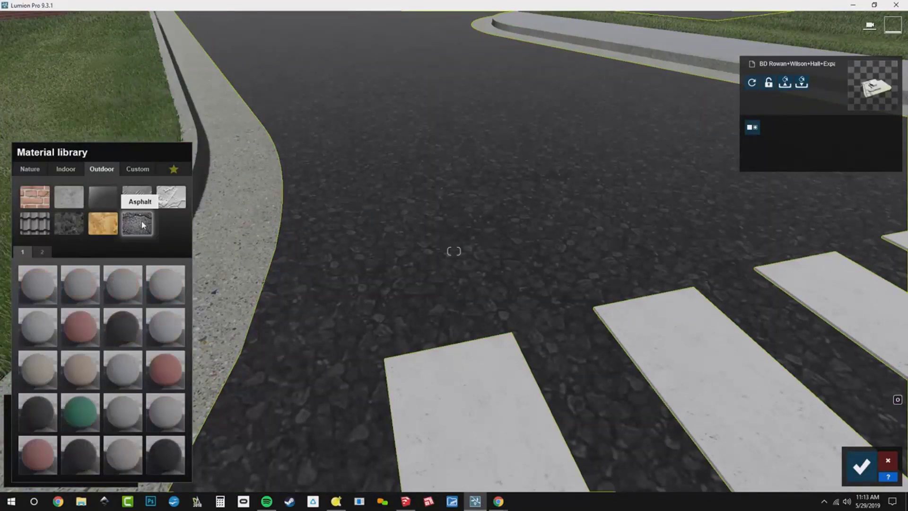
left_click(43, 252)
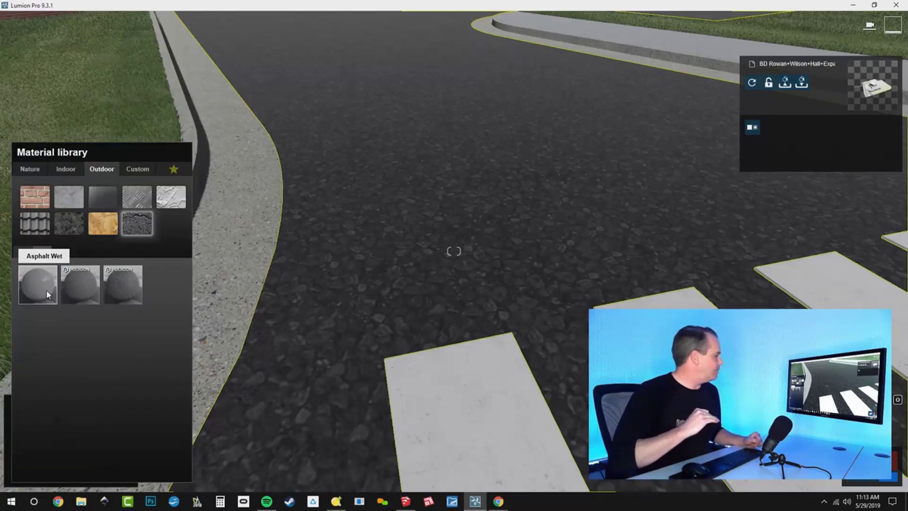
left_click(132, 279)
right_click_drag(344, 308, 347, 287)
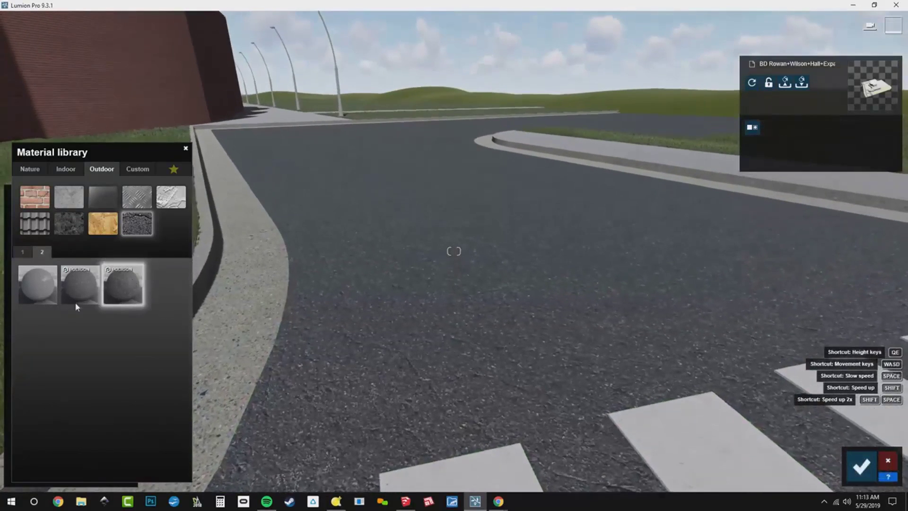
left_click(78, 298)
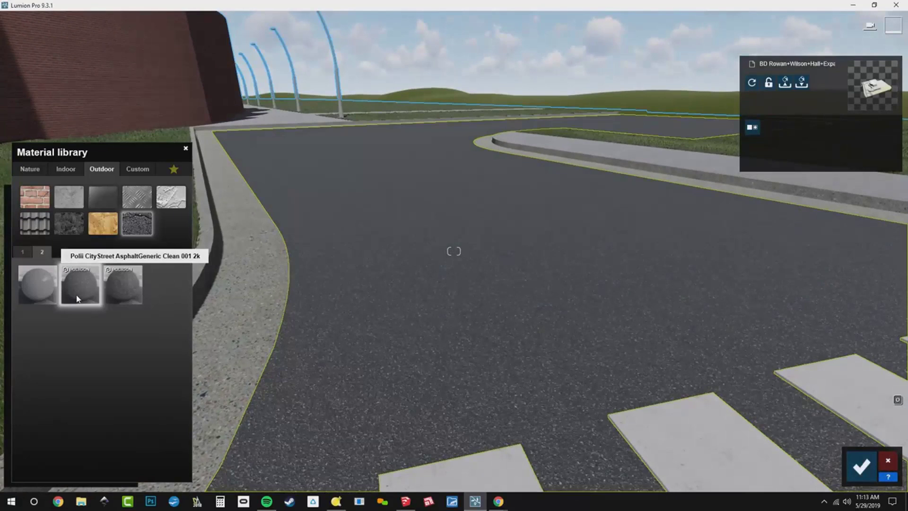
left_click(109, 300)
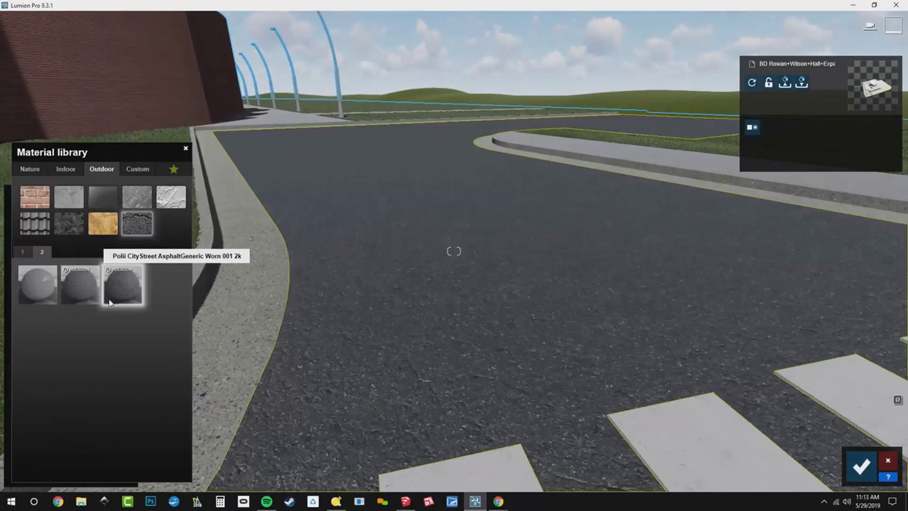
Set the worn asphalt's colorization to 0.5 and tint it a medium gray
left_click(109, 301)
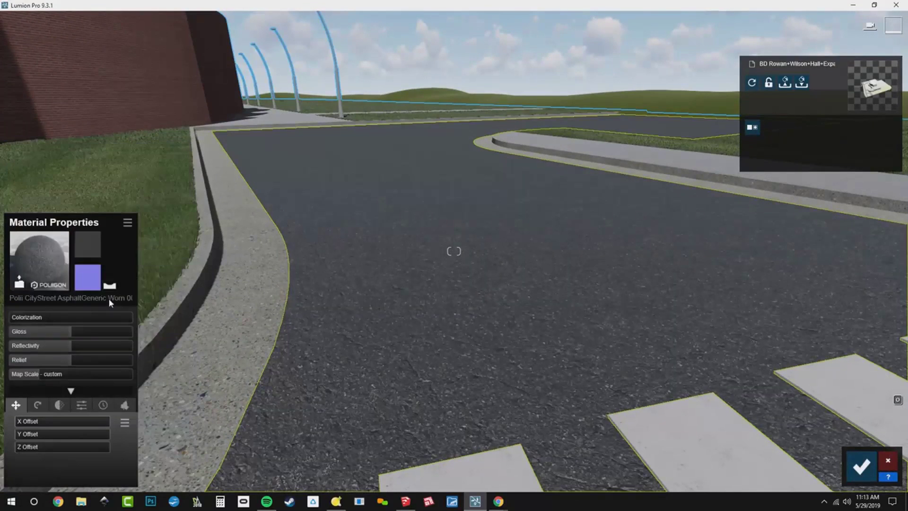
left_click(77, 317)
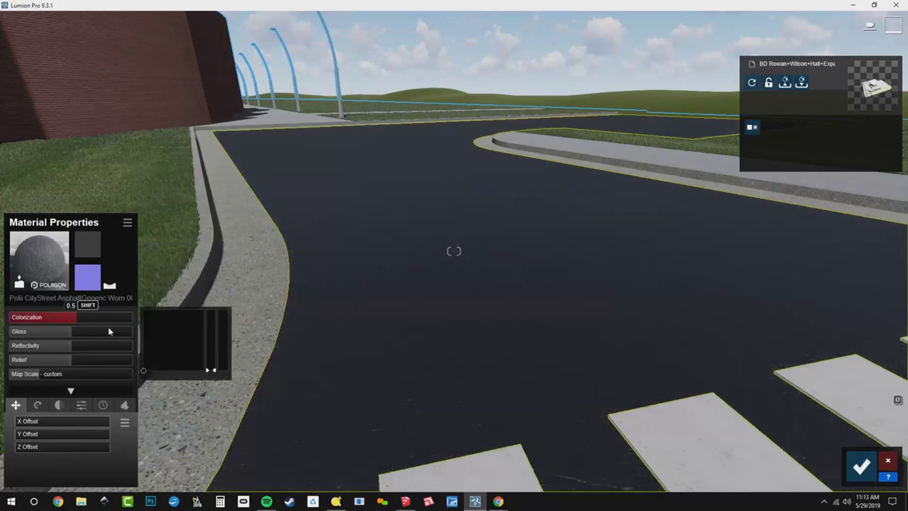
left_click_drag(214, 371, 204, 349)
right_click_drag(466, 279, 255, 260)
key("s")
right_click_drag(454, 251, 359, 278)
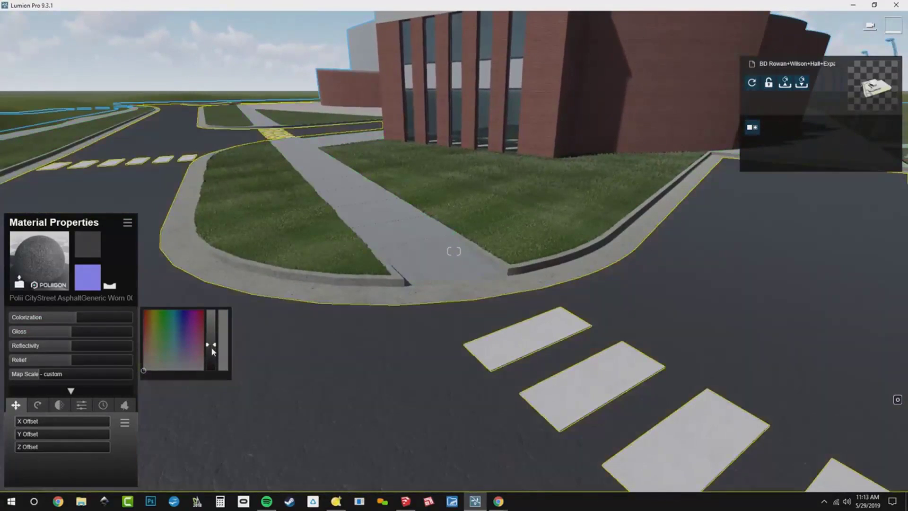
left_click_drag(211, 347, 212, 350)
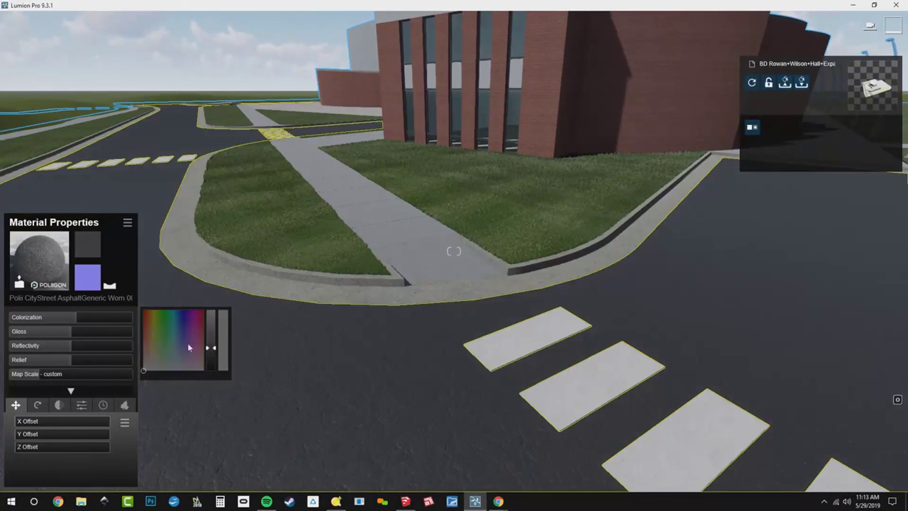
Change the road's material to Polii CityStreet AsphaltGeneric Clean 001 2k
left_click(49, 257)
left_click(83, 286)
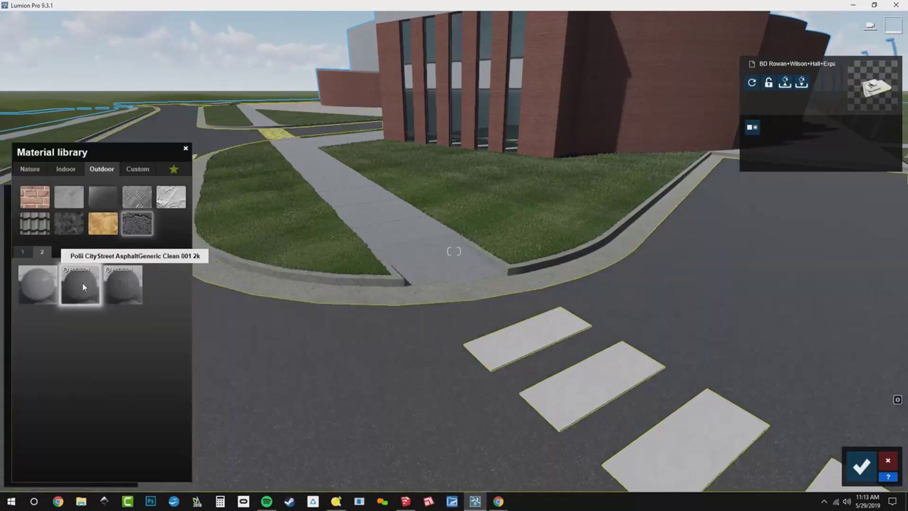
Apply Polii CityStreet AsphaltGeneric Clean 001 2k to the road and tint it black with colorization at 0.4
left_click(83, 286)
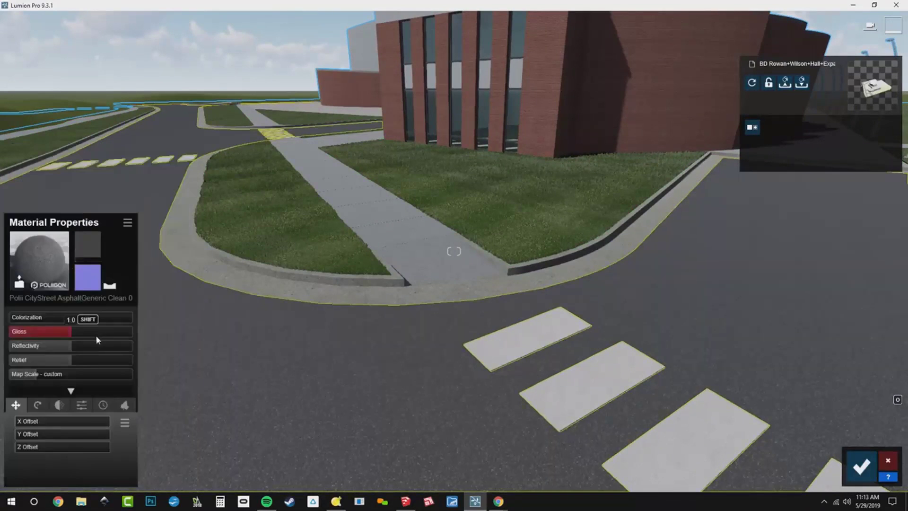
left_click(65, 320)
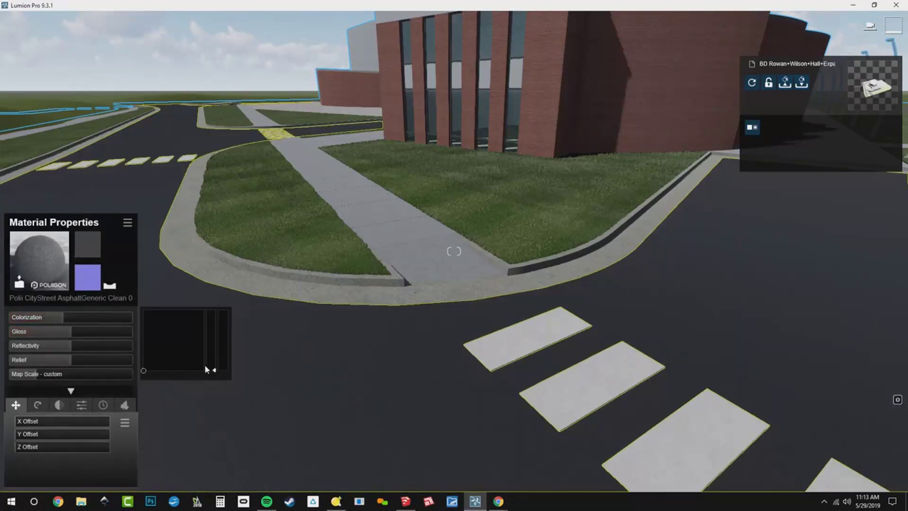
right_click_drag(211, 371, 260, 416)
Copy the road's tinted asphalt material settings for reuse on the crosswalk
key("w")
right_click_drag(454, 250, 582, 283)
right_click_drag(454, 251, 443, 163)
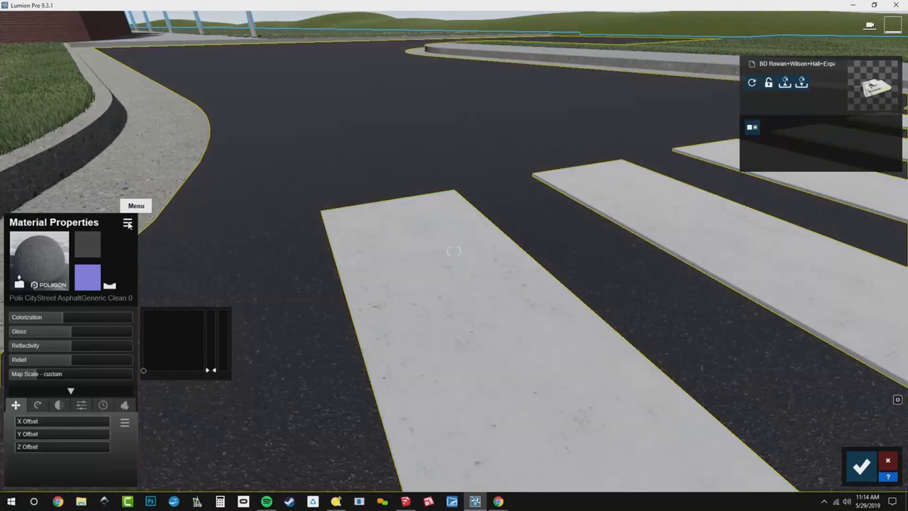
left_click(128, 223)
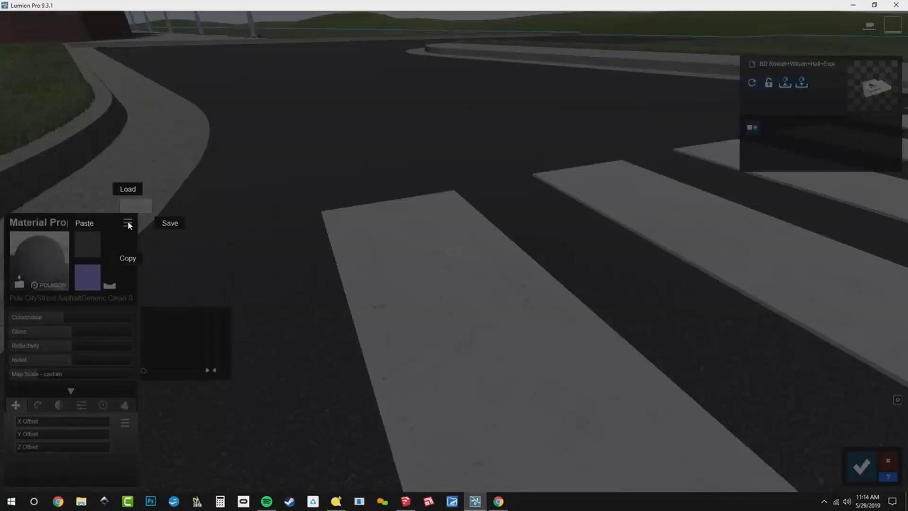
left_click(132, 259)
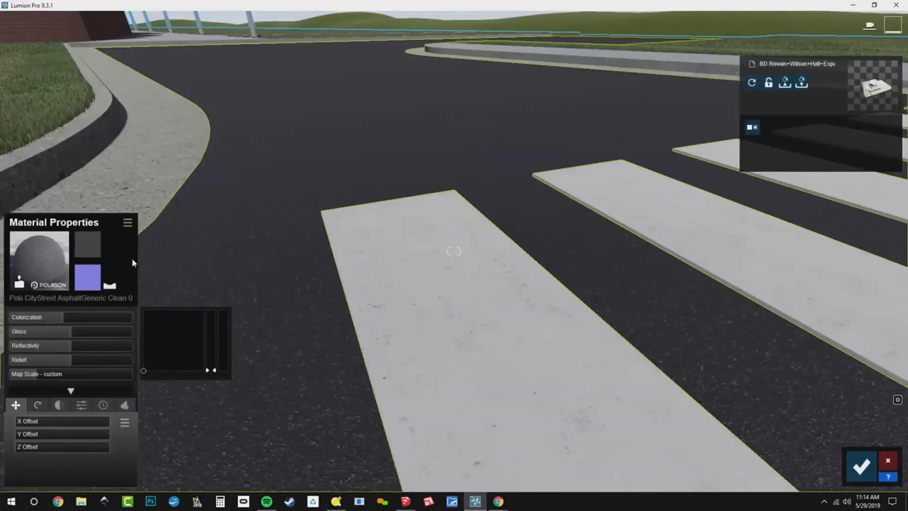
Paste the copied asphalt material onto the crosswalk stripes and tint them white with colorization at full strength
left_click(352, 251)
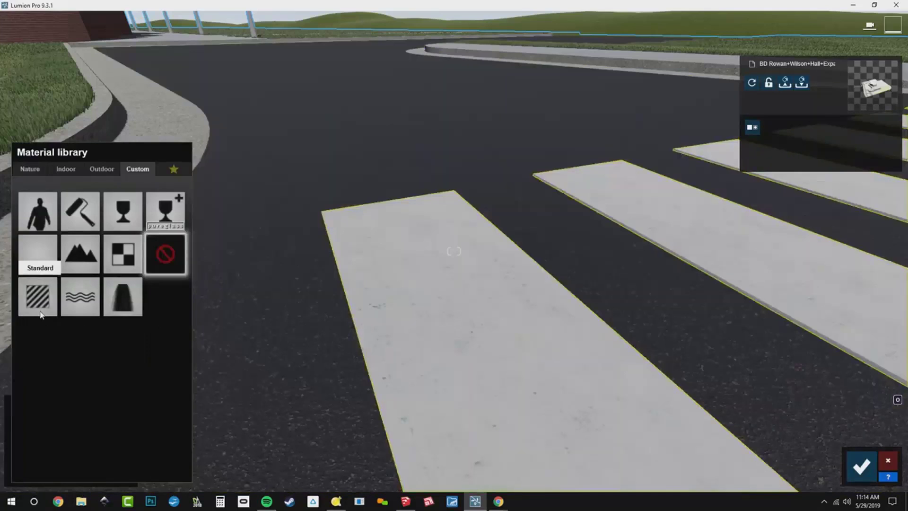
left_click(40, 312)
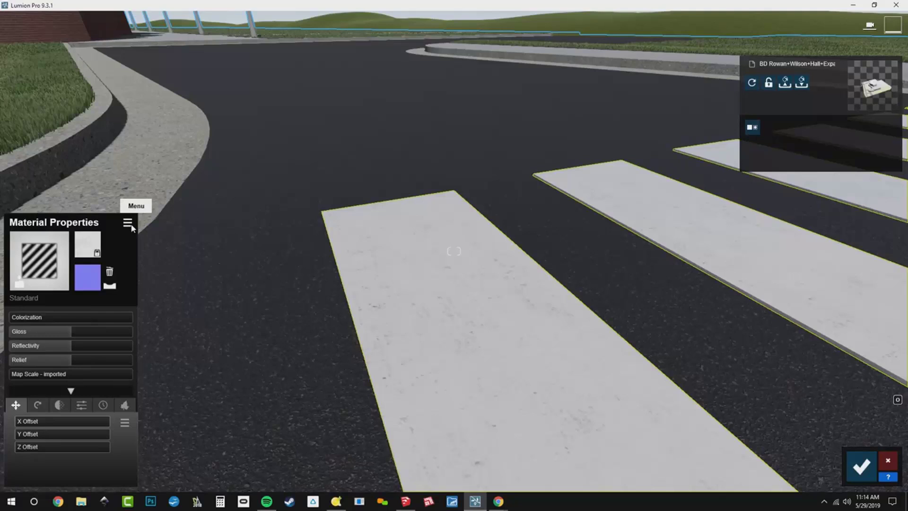
left_click(128, 223)
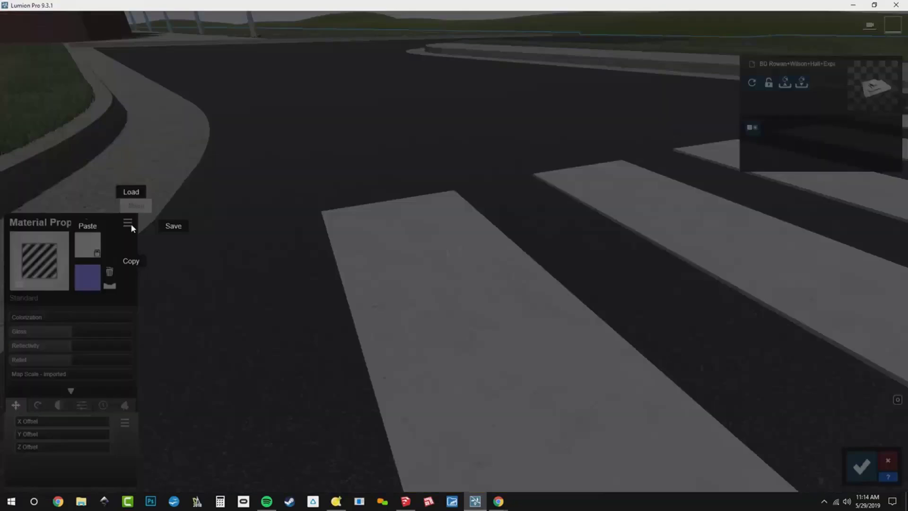
left_click(88, 226)
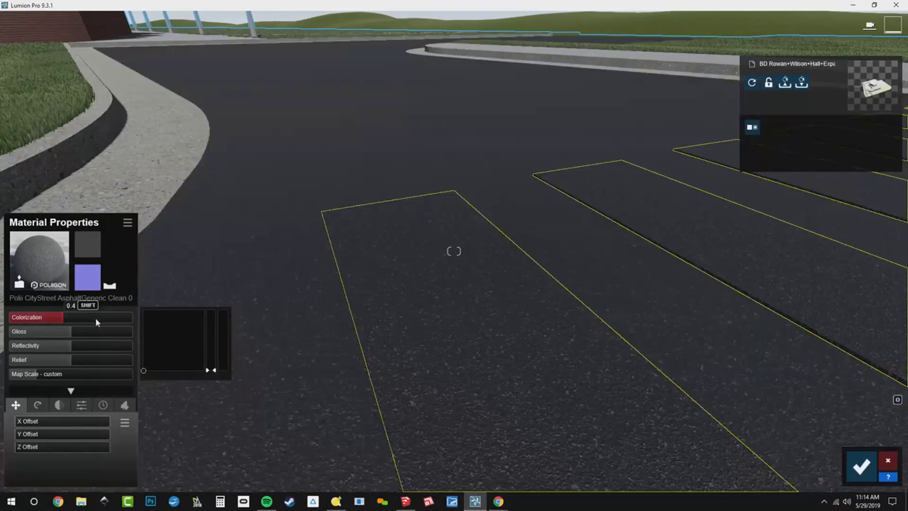
left_click_drag(97, 317, 146, 319)
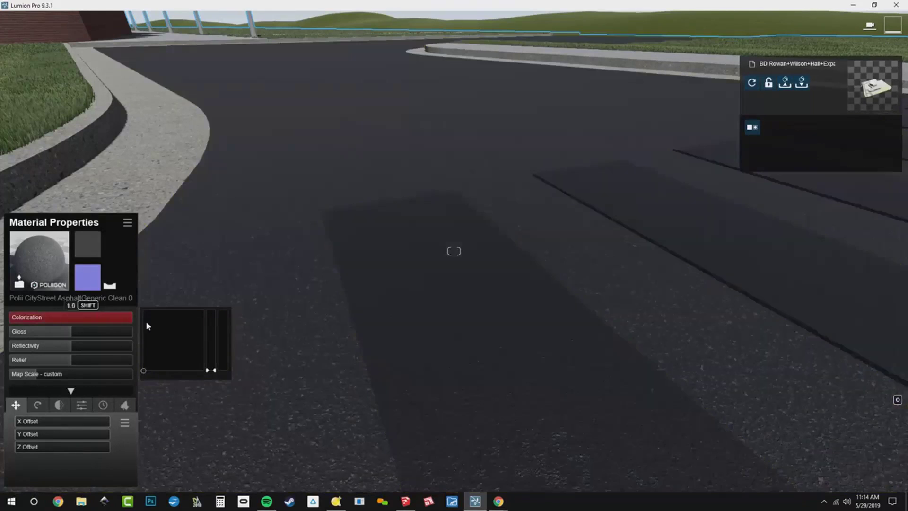
left_click_drag(210, 372, 203, 265)
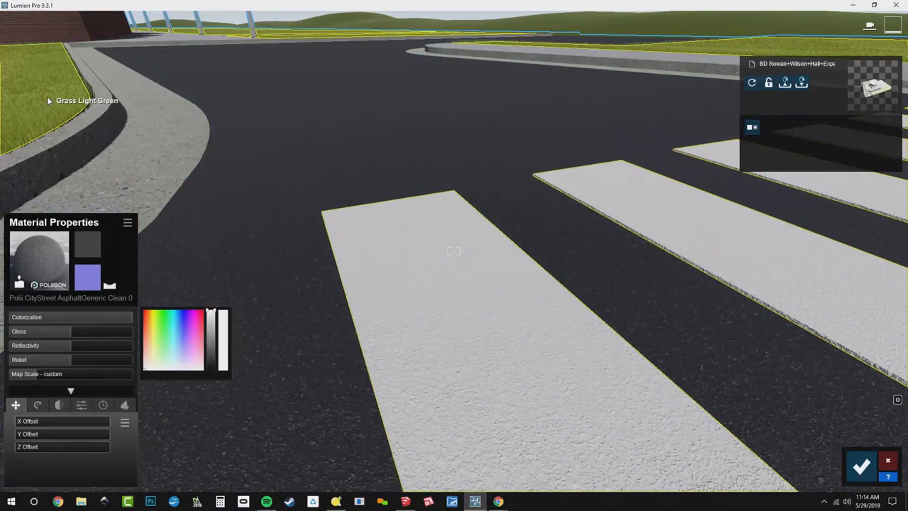
Apply the Standard material to the Concrete Scored Jointless curb beside the lawn corner
key("s")
mouse_move(449, 243)
right_mouse_down()
mouse_move(383, 243)
mouse_move(222, 207)
mouse_move(180, 172)
mouse_move(451, 236)
mouse_move(322, 241)
mouse_move(458, 257)
right_mouse_up()
key("w")
key("w")
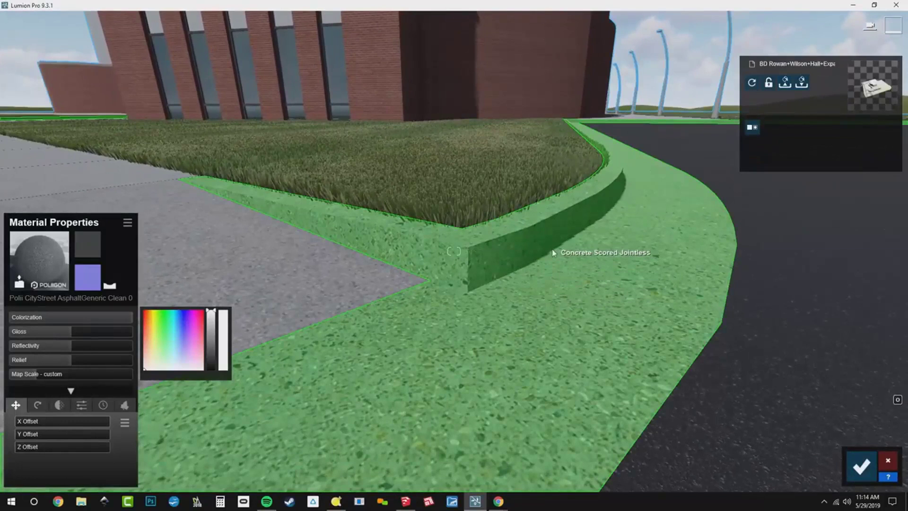
right_click_drag(325, 284, 319, 273)
key("s")
right_click_drag(398, 266, 454, 266)
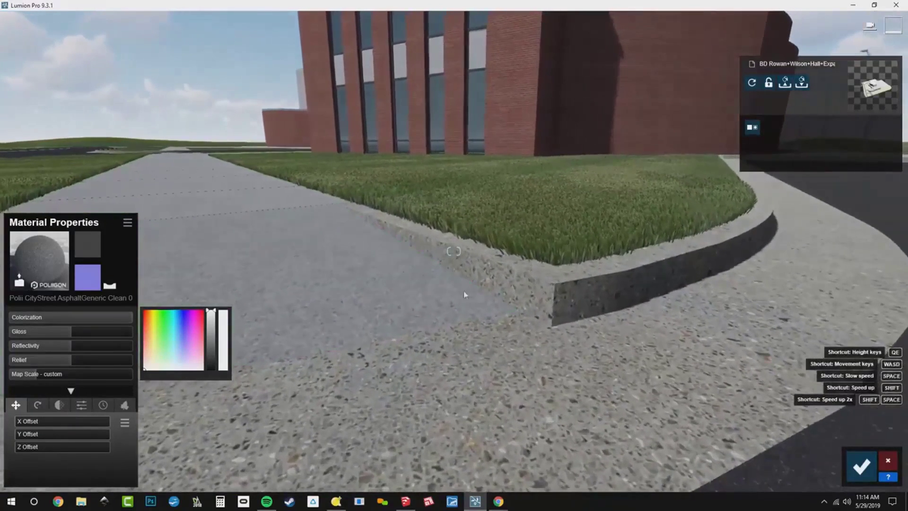
left_click(660, 331)
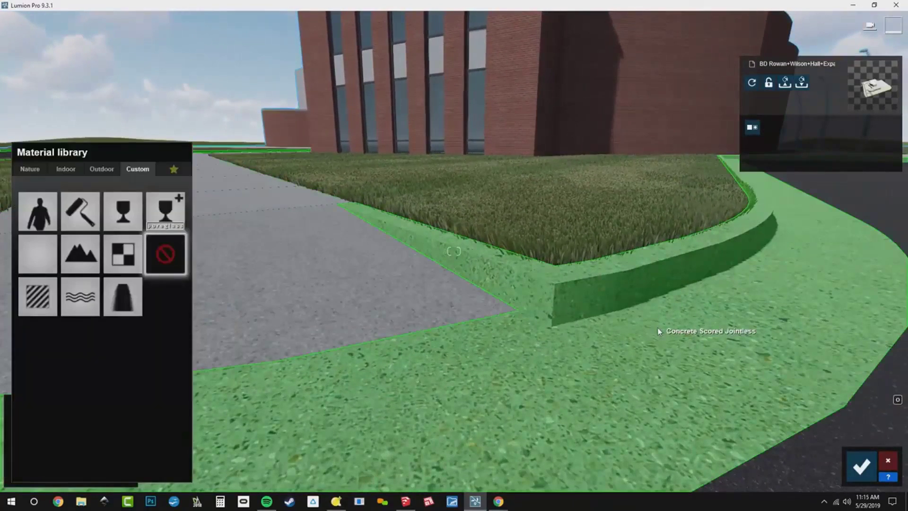
left_click(38, 296)
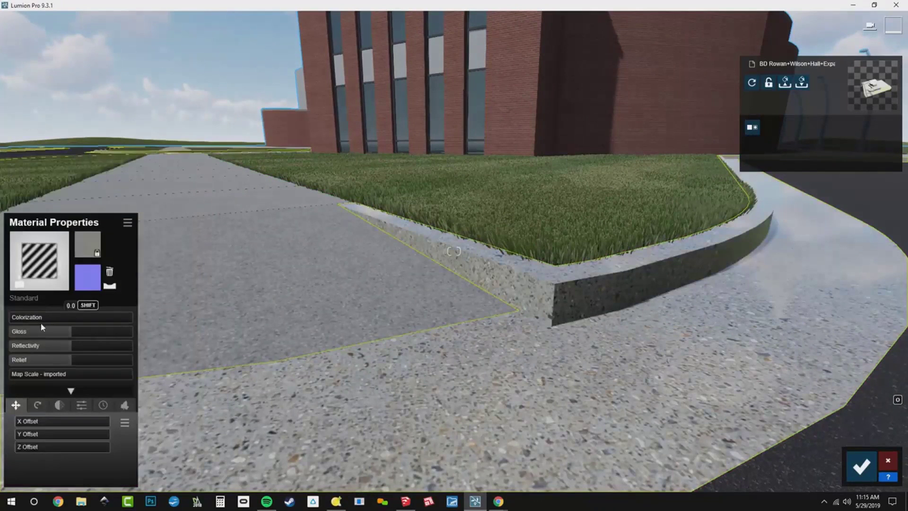
Make the curb matte with gloss and reflectivity at 0, and flip its normal map with relief at 0.8
left_click_drag(29, 334, 9, 334)
left_click_drag(59, 349, 6, 349)
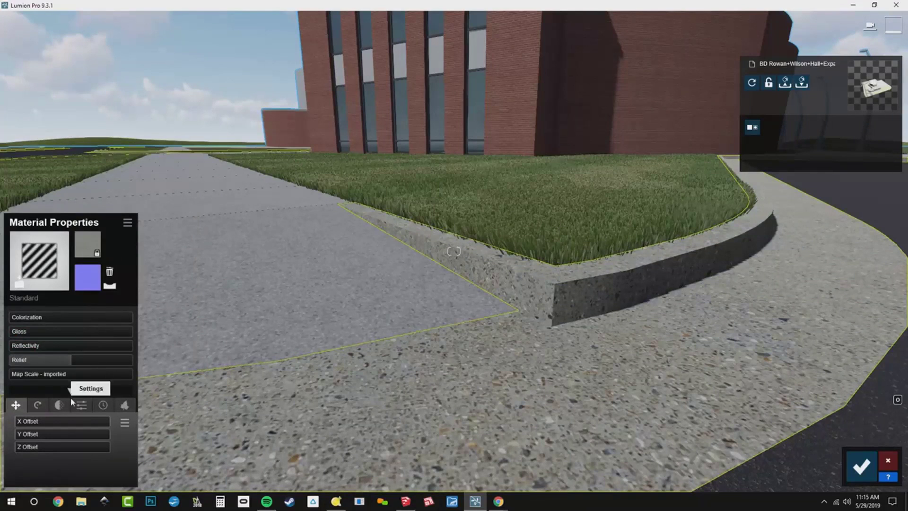
left_click(109, 284)
left_click_drag(74, 360, 21, 360)
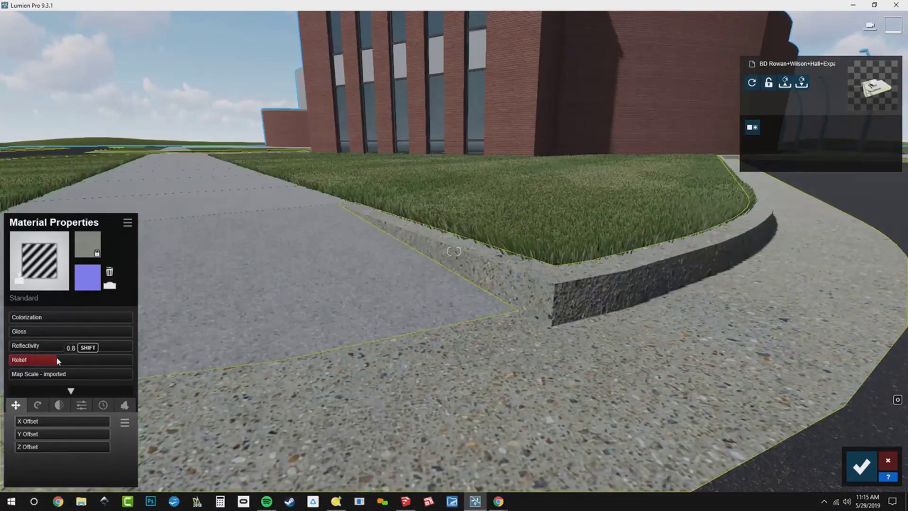
Add moderate weathering to the curb concrete using the first weathering type, and soften its edges about halfway
left_click(103, 407)
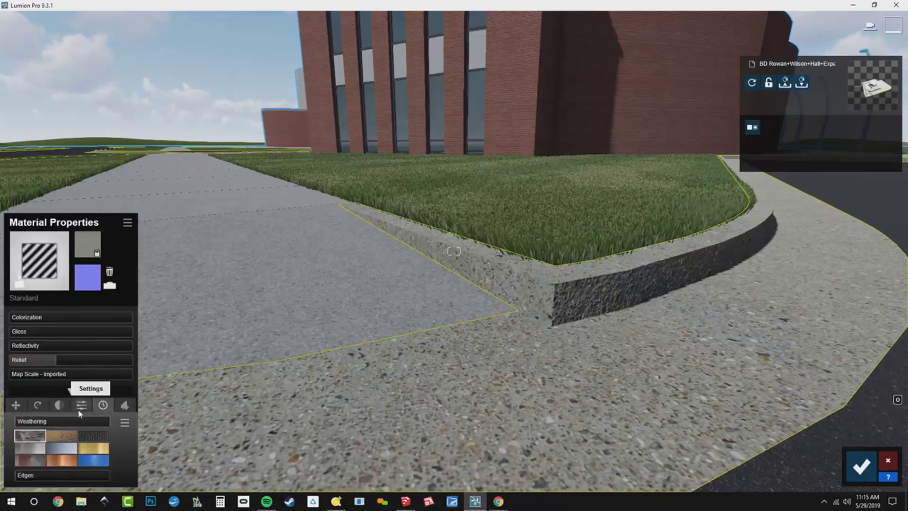
left_click_drag(30, 421, 49, 423)
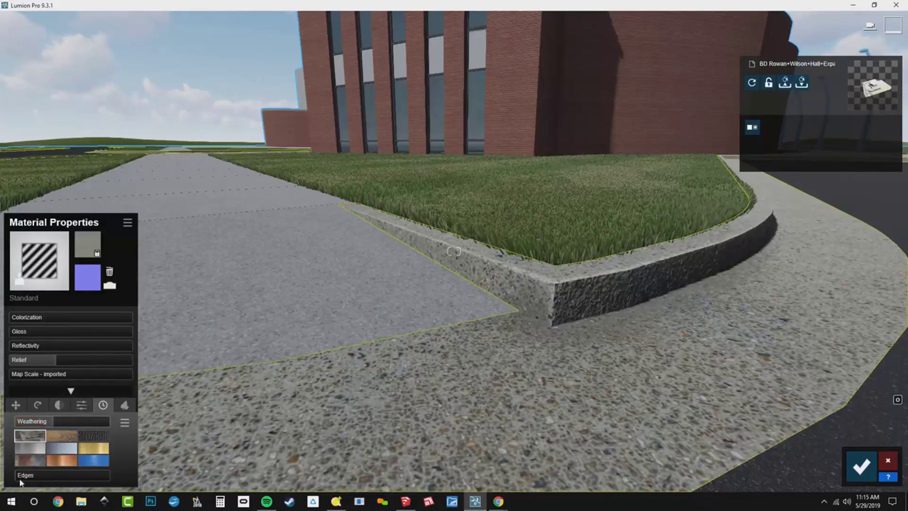
left_click_drag(22, 476, 1, 479)
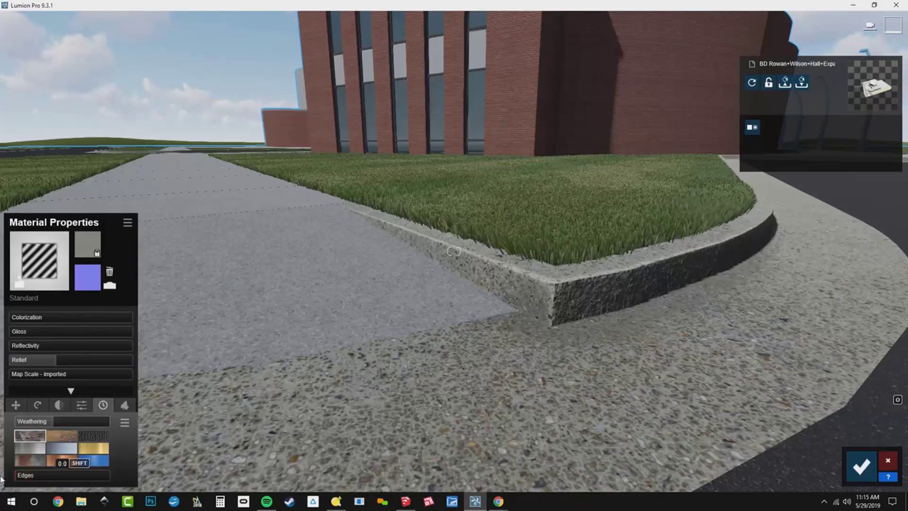
left_click_drag(1, 479, 55, 468)
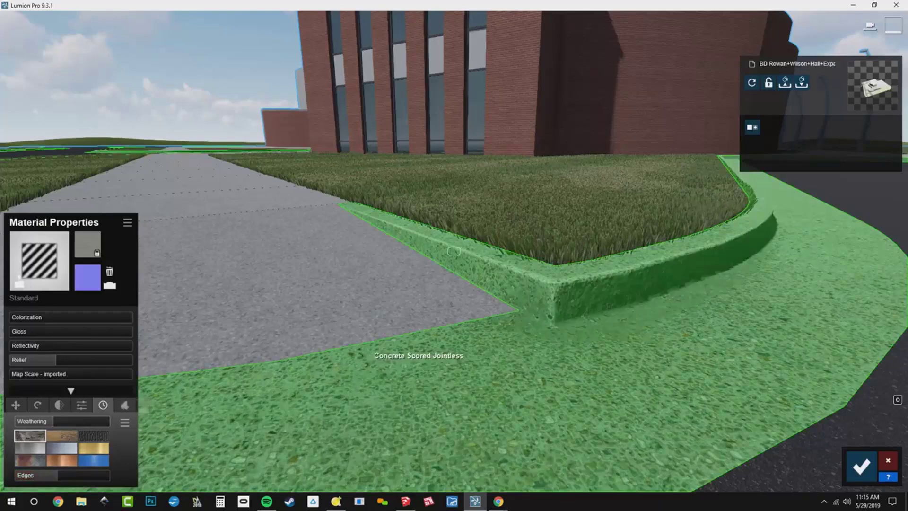
Copy the curb's material settings and paste them onto the Blacktop Old 01 sidewalk as a Standard material
key("s")
right_click_drag(453, 251, 505, 273)
left_click(127, 223)
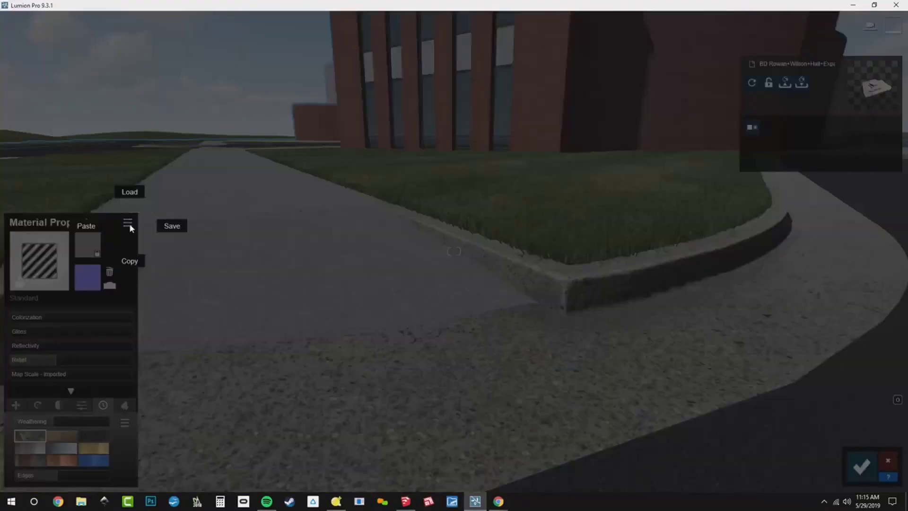
left_click(135, 264)
left_click(293, 229)
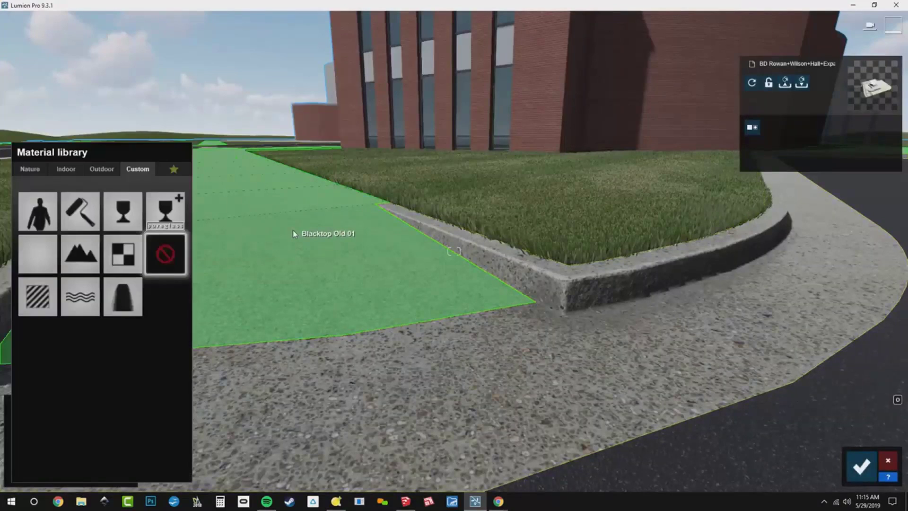
left_click(35, 307)
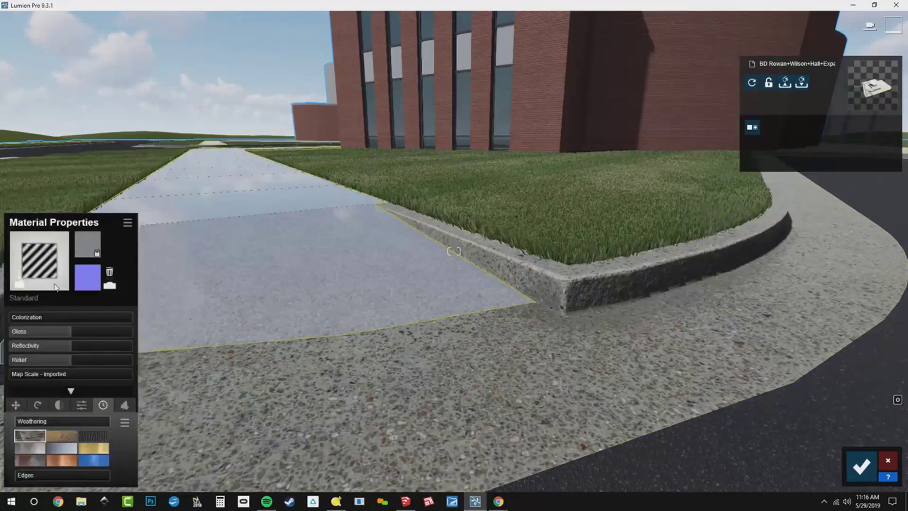
left_click(127, 223)
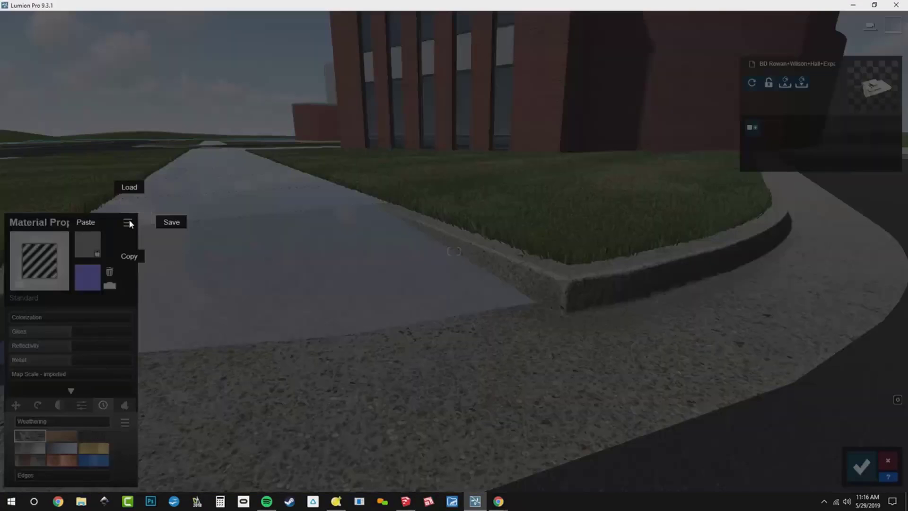
left_click(88, 224)
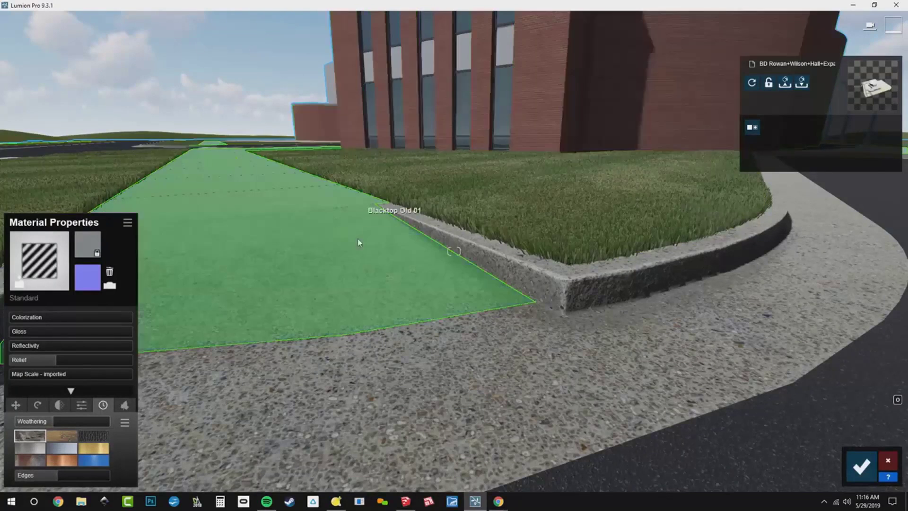
Apply the Standard material to the building's 004-3 brick wall
right_click_drag(394, 226, 449, 64)
key("s")
right_click_drag(454, 251, 452, 461)
right_click_drag(454, 251, 530, 208)
key("w")
key("q")
key("w")
key("w")
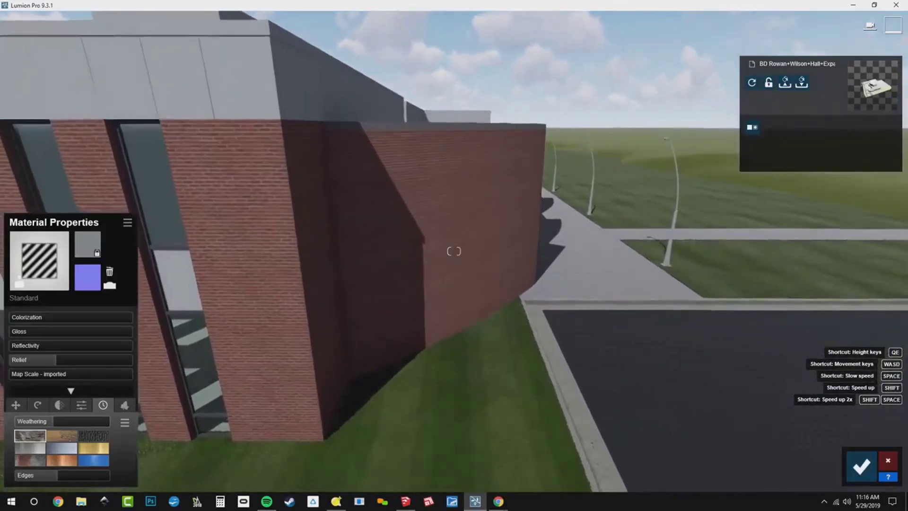
key("w")
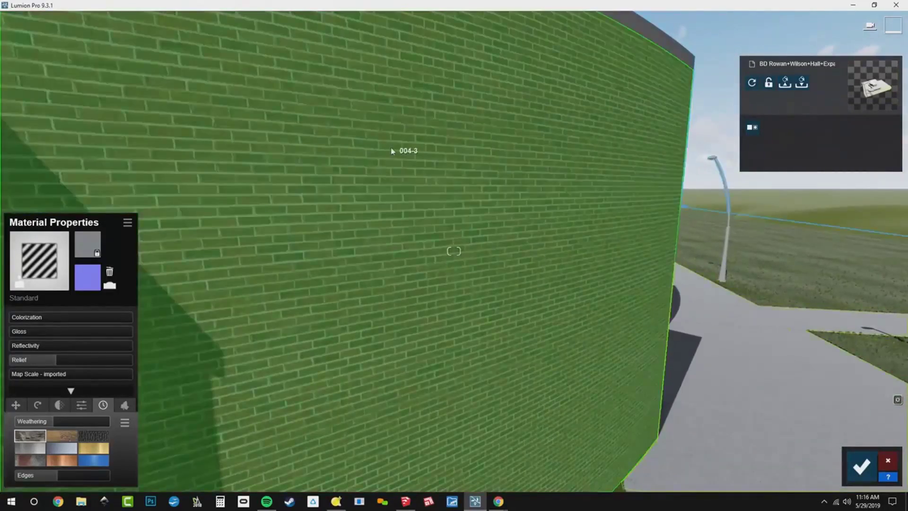
left_click(392, 151)
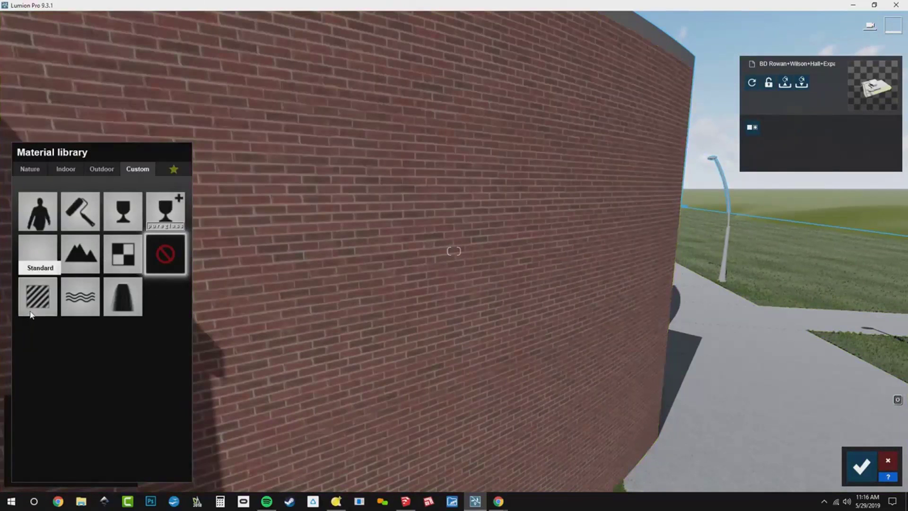
left_click(31, 313)
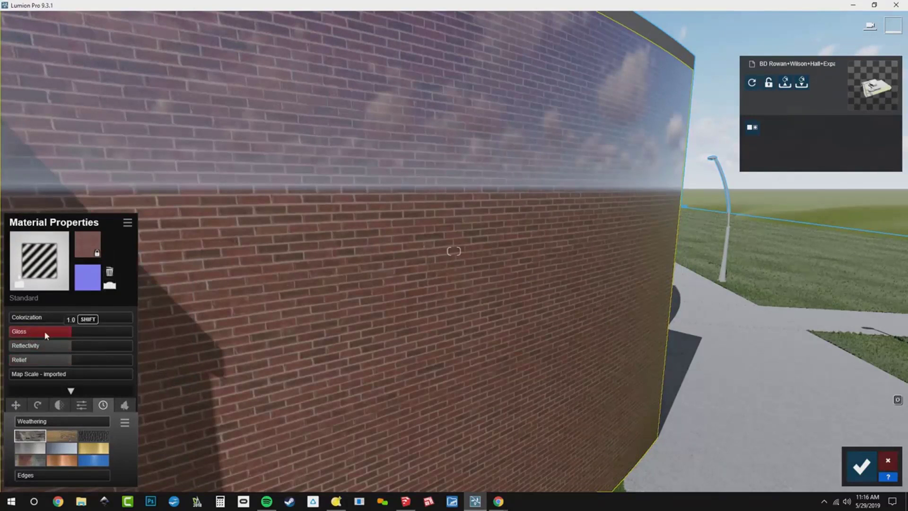
Set the brick's gloss and reflectivity to 0, and fine-tune its bumps by comparing normal map directions and slightly lowering the relief
left_click_drag(48, 331, 3, 332)
left_click_drag(59, 346, 2, 359)
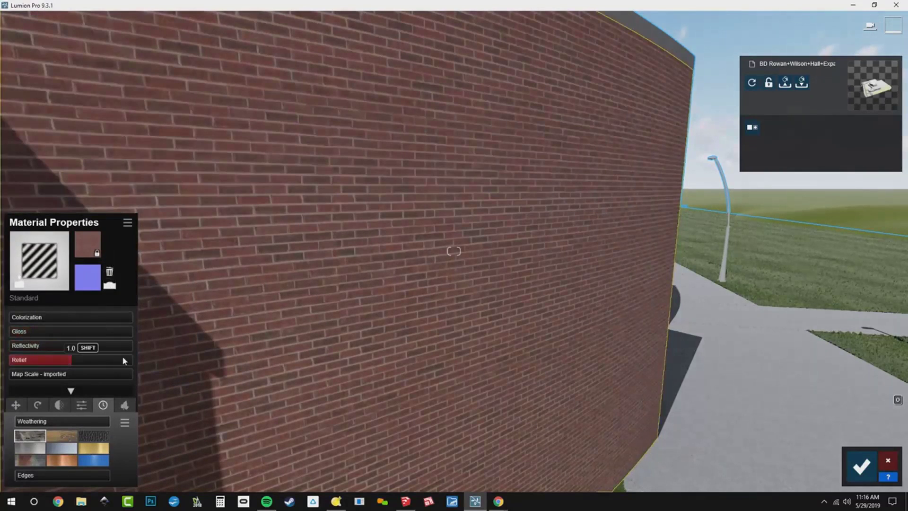
left_click(107, 290)
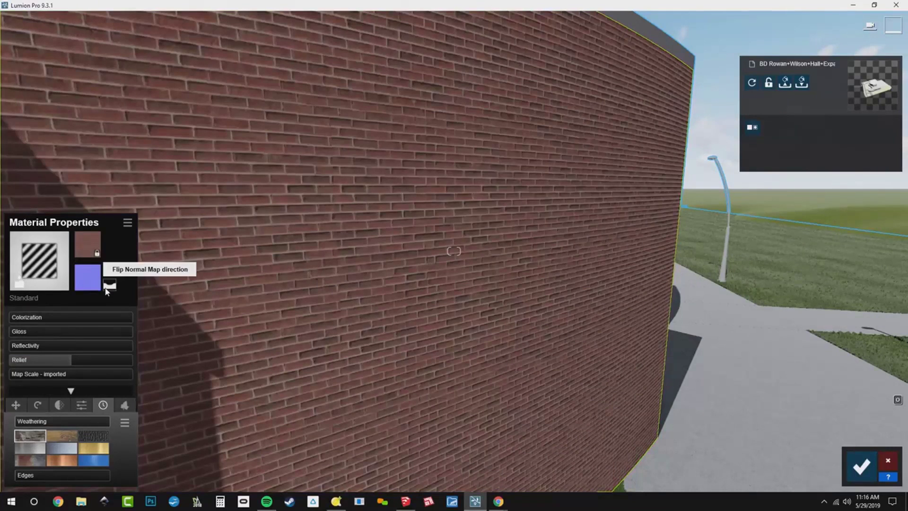
left_click(109, 285)
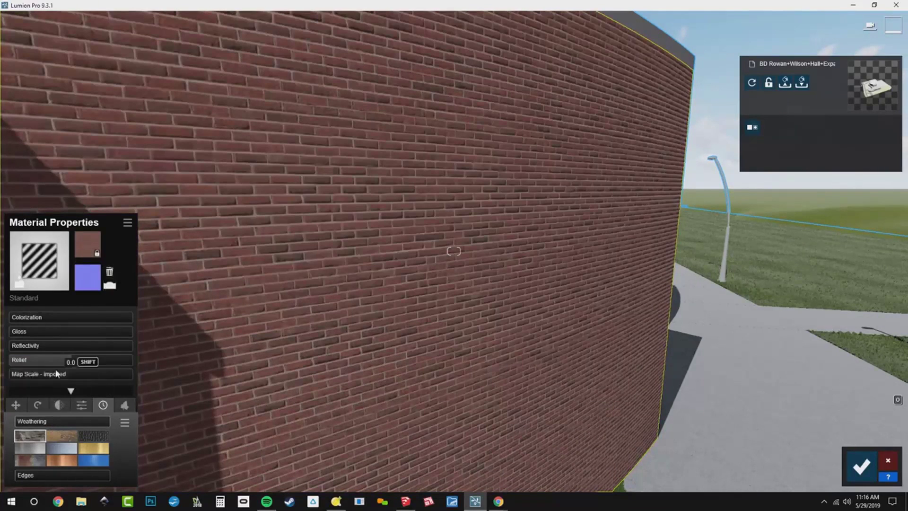
mouse_move(72, 359)
left_mouse_down()
mouse_move(1, 366)
mouse_move(117, 376)
mouse_move(1, 378)
mouse_move(115, 376)
mouse_move(54, 382)
mouse_move(152, 368)
mouse_move(37, 370)
mouse_move(65, 366)
left_mouse_up()
Add weathering to the brick and adjust it to 0.5 while judging the whole facade from a distance
left_click_drag(20, 421, 83, 420)
right_click_drag(454, 251, 246, 251)
key("s")
key("s")
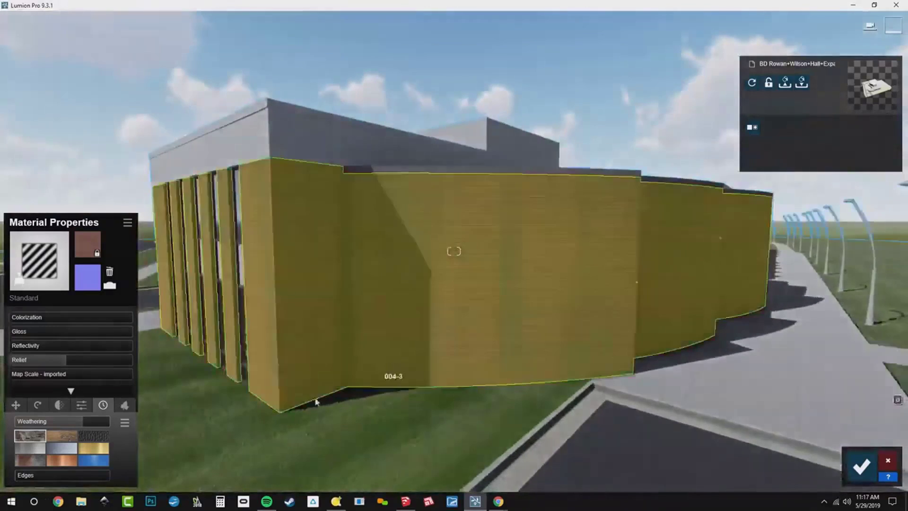
left_click_drag(81, 424, 92, 426)
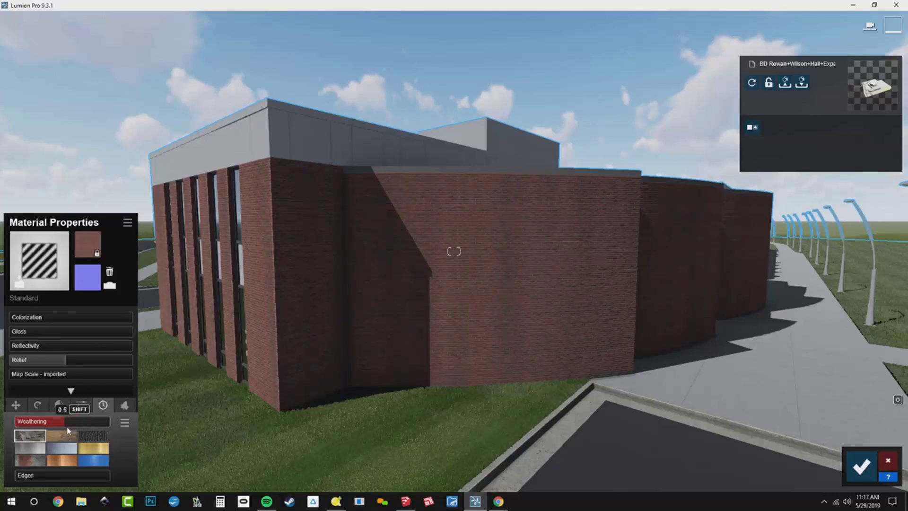
Try other weathering styles on the brick wall at stronger settings, including Plastic
mouse_move(78, 429)
left_mouse_down("shift")
mouse_move(100, 433)
mouse_move(87, 427)
left_mouse_up("shift")
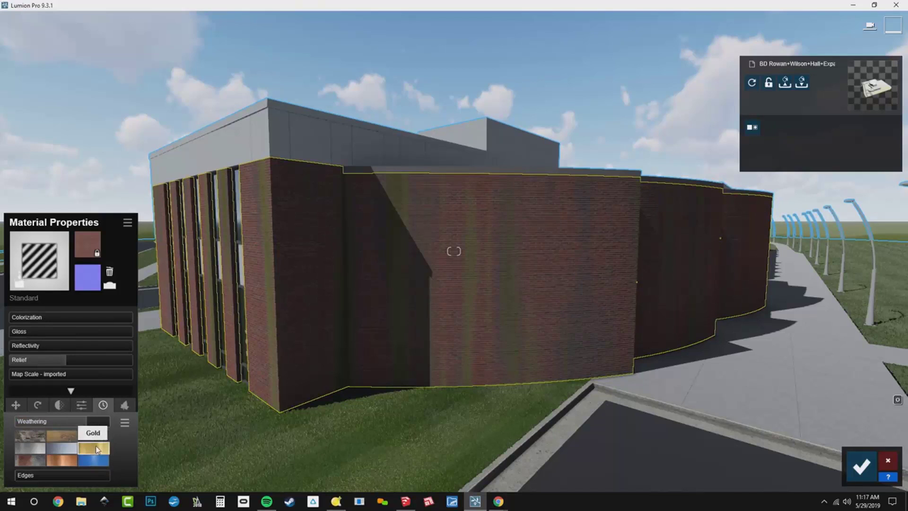
left_click(96, 435)
left_click_drag(97, 420, 112, 426, "shift")
left_click(100, 464)
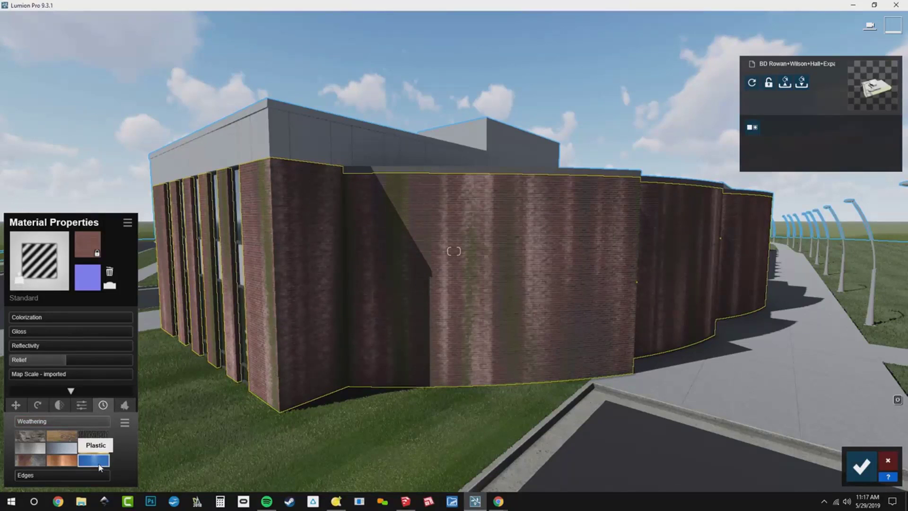
Return the brick to its original stone-like weathering style and set the weathering to 0.6
left_click(40, 440)
key("w")
mouse_move(390, 288)
right_mouse_down()
mouse_move(319, 286)
mouse_move(397, 281)
mouse_move(383, 298)
right_mouse_up()
key("w")
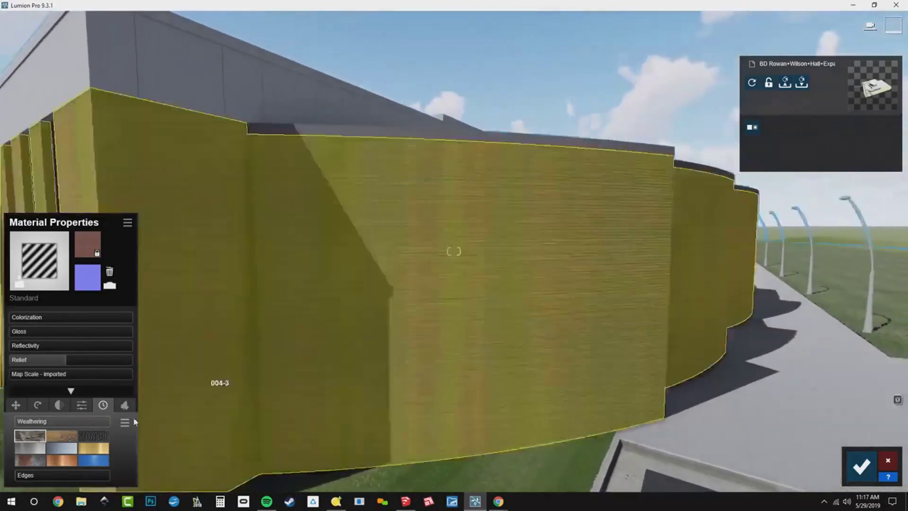
left_click_drag(92, 422, 70, 422)
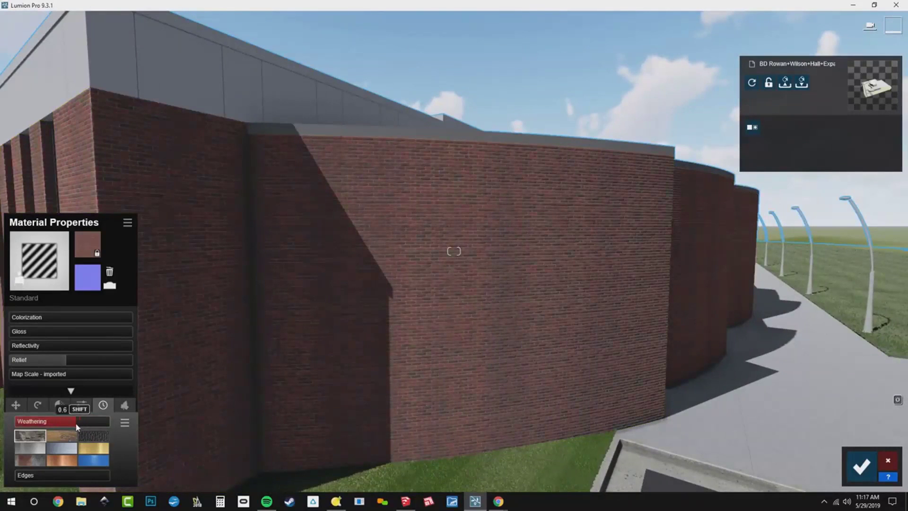
Soften the edges of the brick material while judging the building's corner by the tall windows
key("s")
right_click_drag(199, 378, 264, 345)
right_click_drag(454, 251, 371, 282)
key("w")
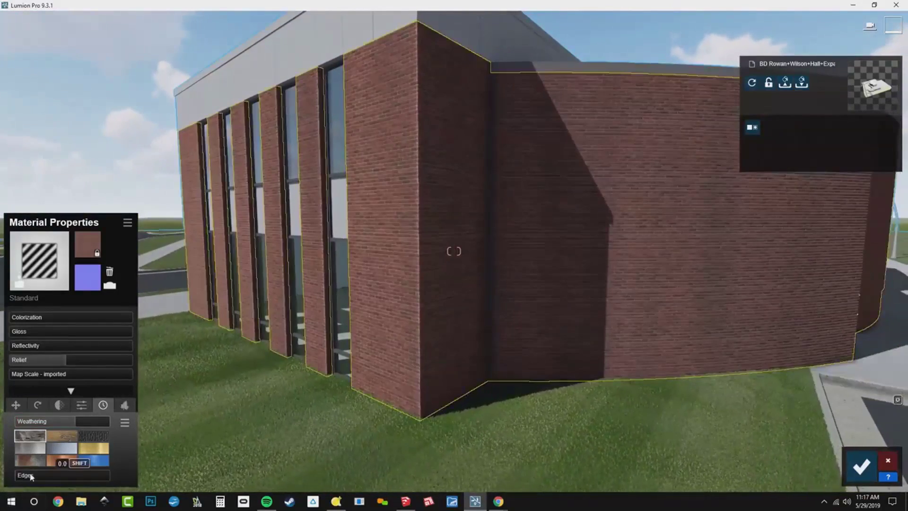
left_click_drag(31, 476, 70, 477)
right_click_drag(454, 251, 454, 250)
Apply the Standard material to the 0091_MintCream panels above the brick, with lower gloss, 0.4 reflectivity and 0.3 metallic weathering
left_click(408, 266)
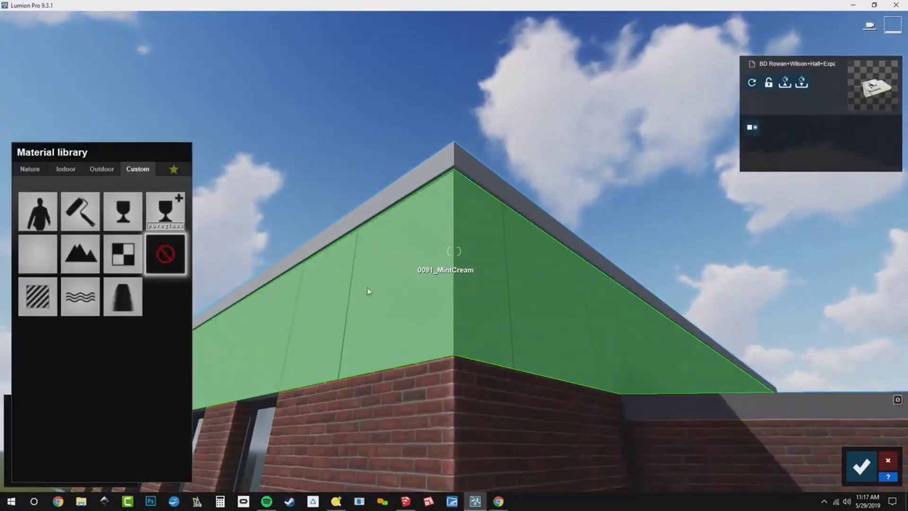
left_click(39, 303)
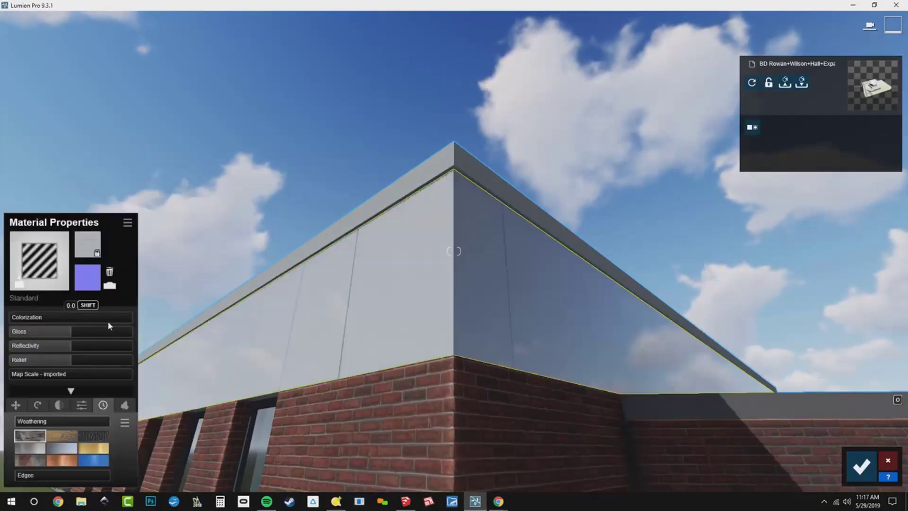
left_click(33, 332)
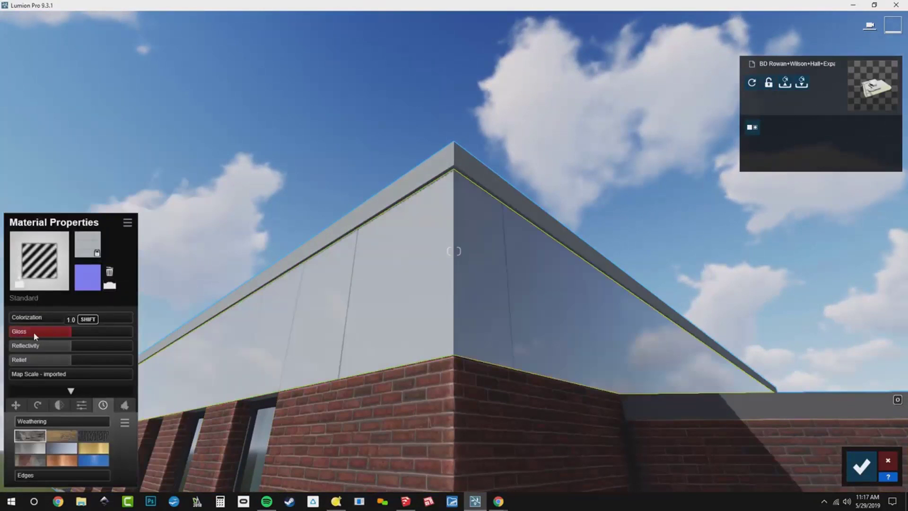
left_click(35, 347)
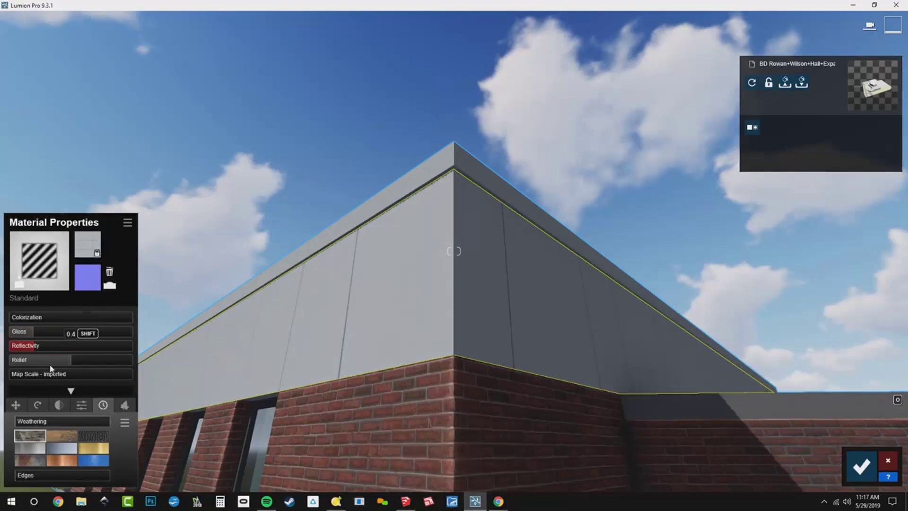
left_click(61, 448)
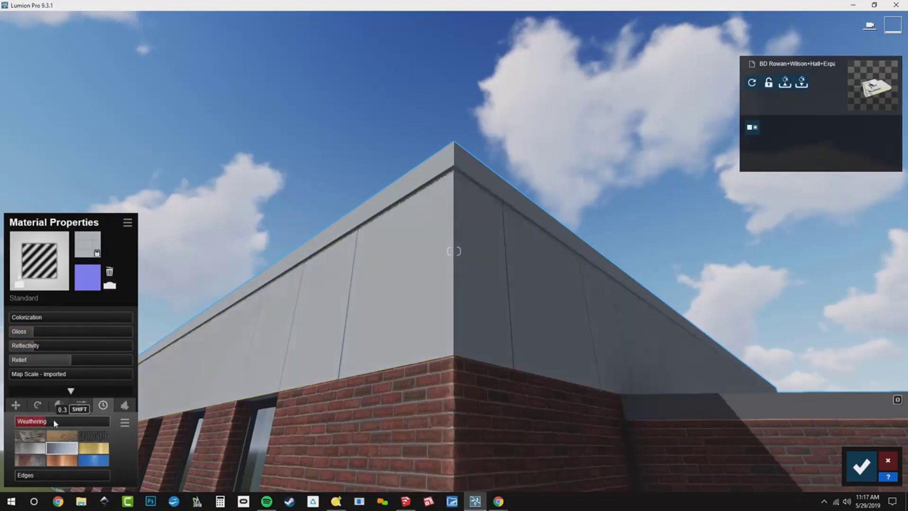
mouse_move(71, 423)
left_mouse_down()
mouse_move(113, 417)
mouse_move(69, 423)
left_mouse_up()
Copy the upper panels' material settings and paste them onto the roof-edge trim as a Standard material
left_click(127, 223)
left_click(136, 264)
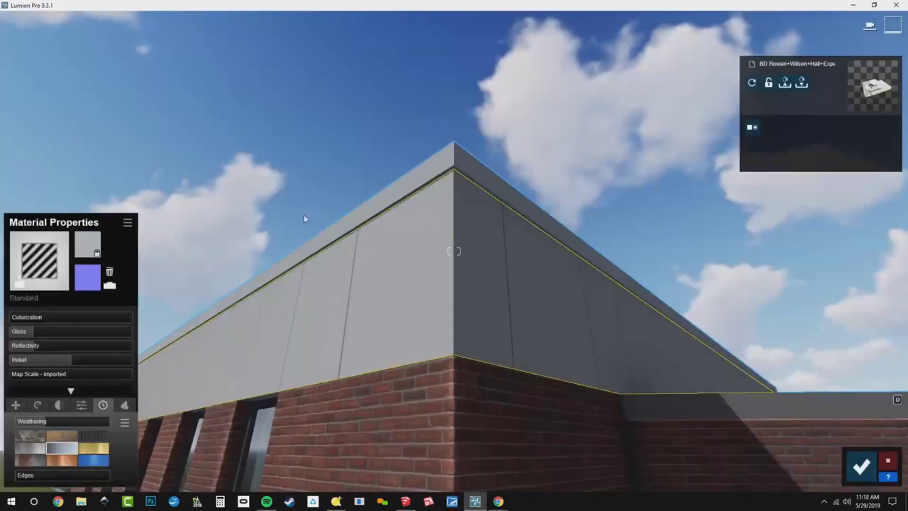
left_click(365, 206)
left_click(36, 303)
left_click(127, 223)
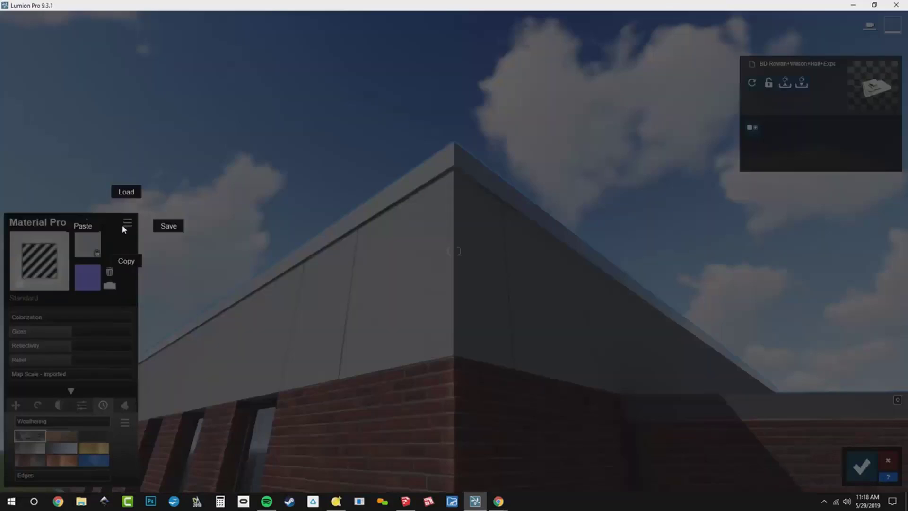
left_click(89, 228)
Apply the Standard material to the DimGray window frames, lowering the gloss and setting reflectivity to 0.5
right_click_drag(274, 218, 265, 373)
key("s")
right_click_drag(454, 251, 525, 229)
key("w")
key("a")
key("w")
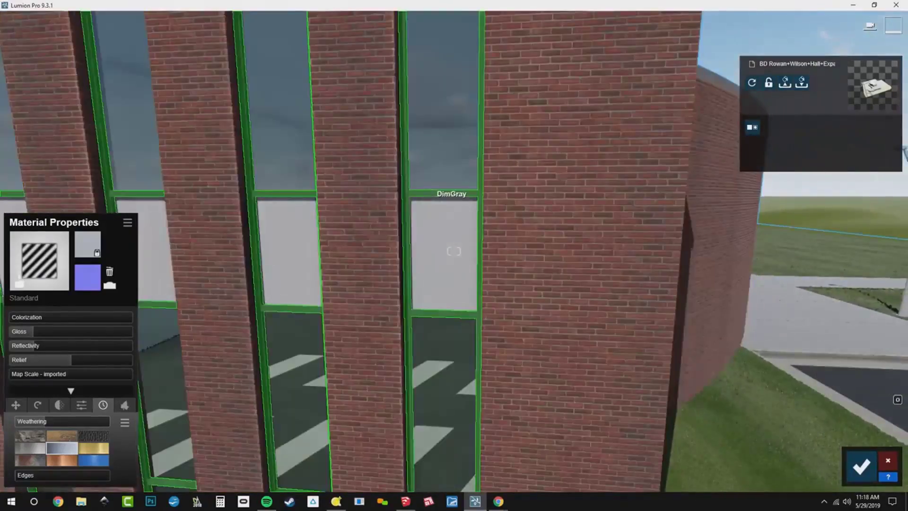
key("w")
right_click_drag(454, 251, 477, 170)
key("d")
left_click(466, 300)
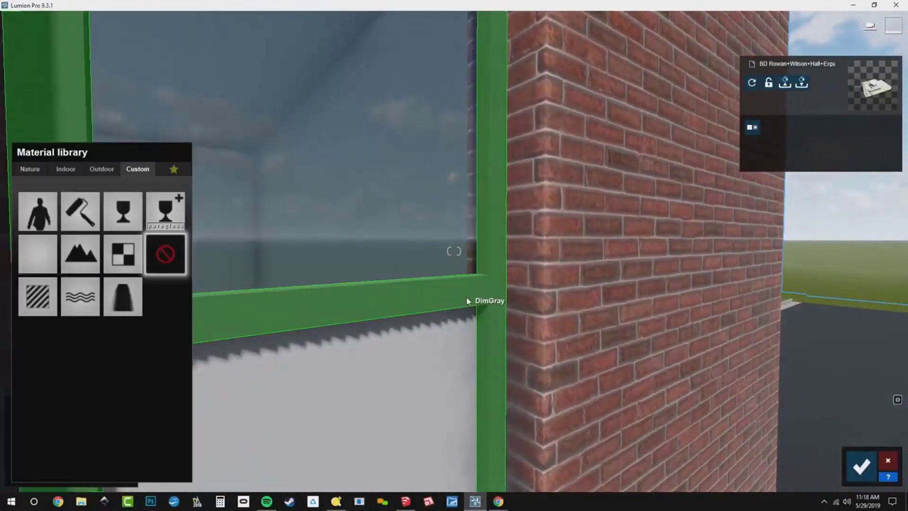
left_click(37, 296)
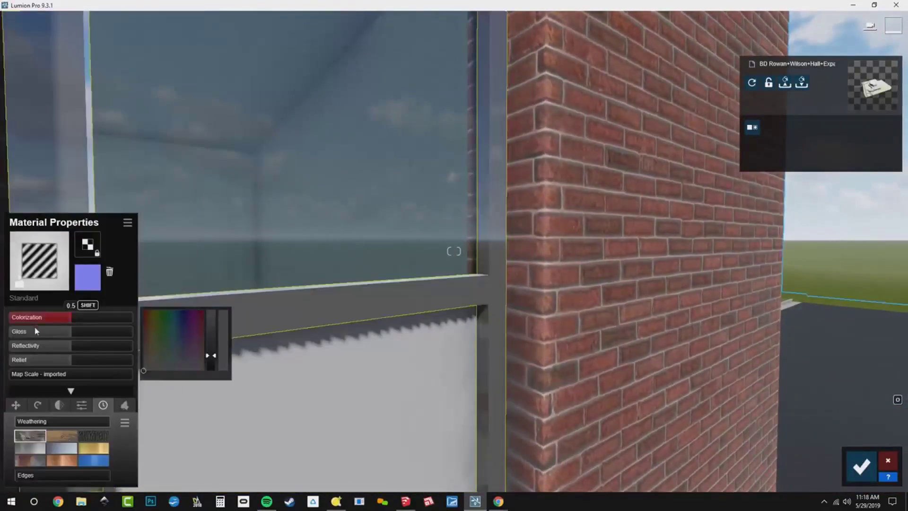
left_click(38, 331)
left_click(38, 346)
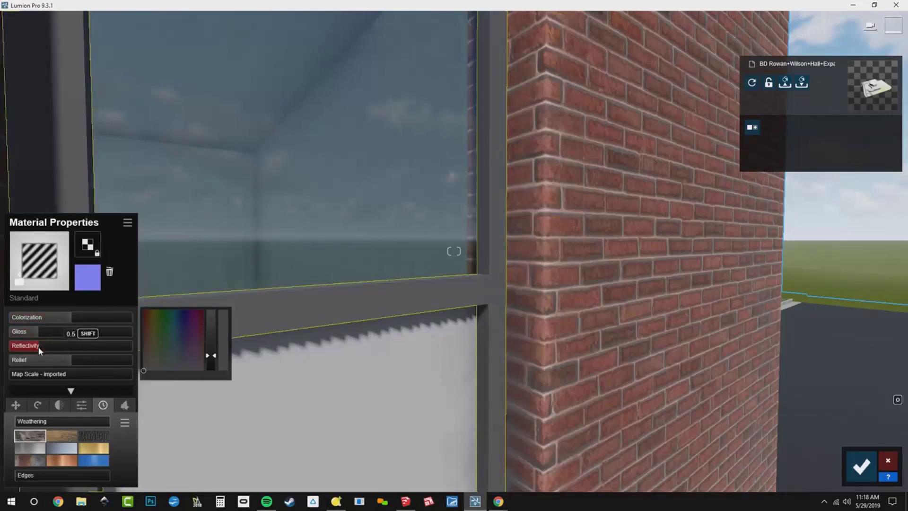
Soften the window frames' edges and add moderate metallic weathering to them
left_click_drag(34, 476, 81, 480)
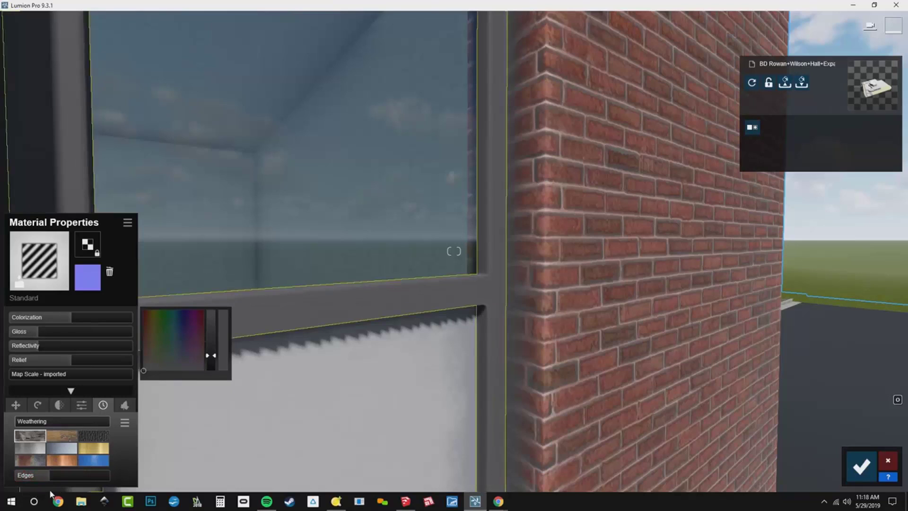
left_click(61, 447)
left_click(63, 421)
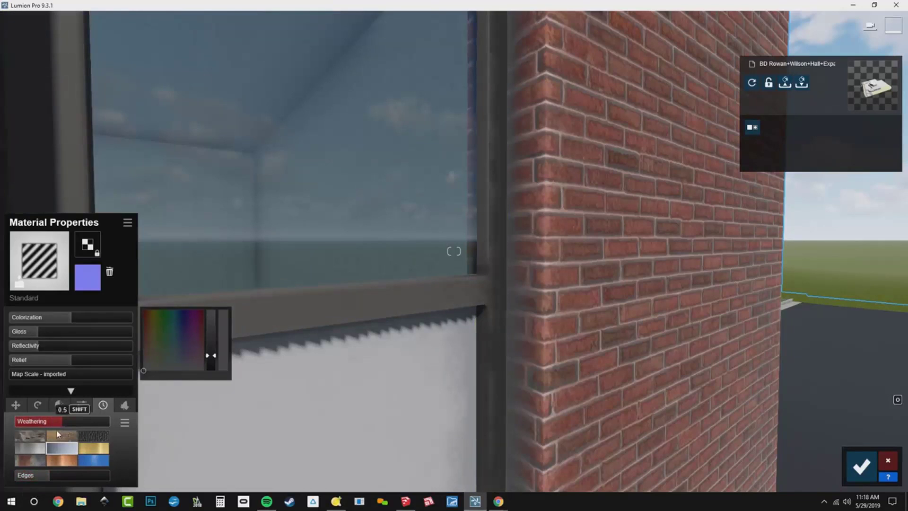
Examine the finished brick, upper panels and window frames from several distances and angles around the building
right_click_drag(604, 344, 307, 344)
key("s")
key("s")
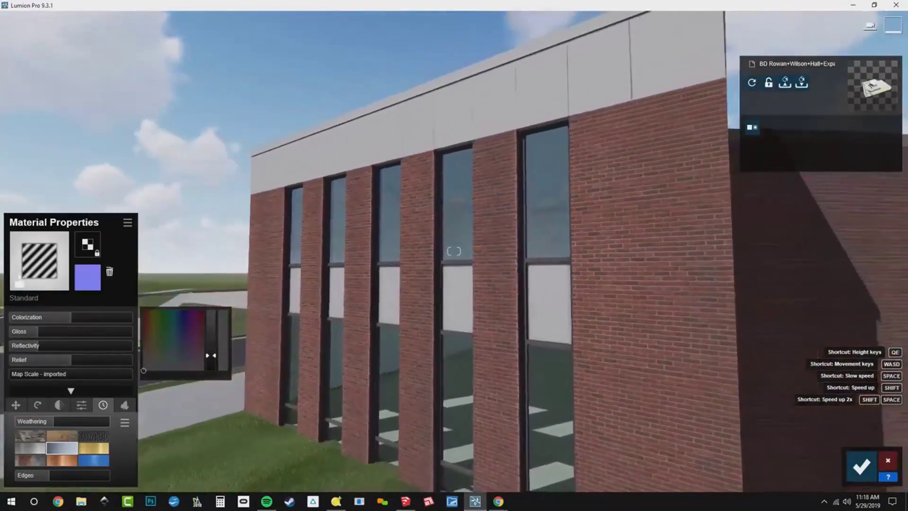
key("s")
right_click_drag(454, 251, 529, 284)
key("s")
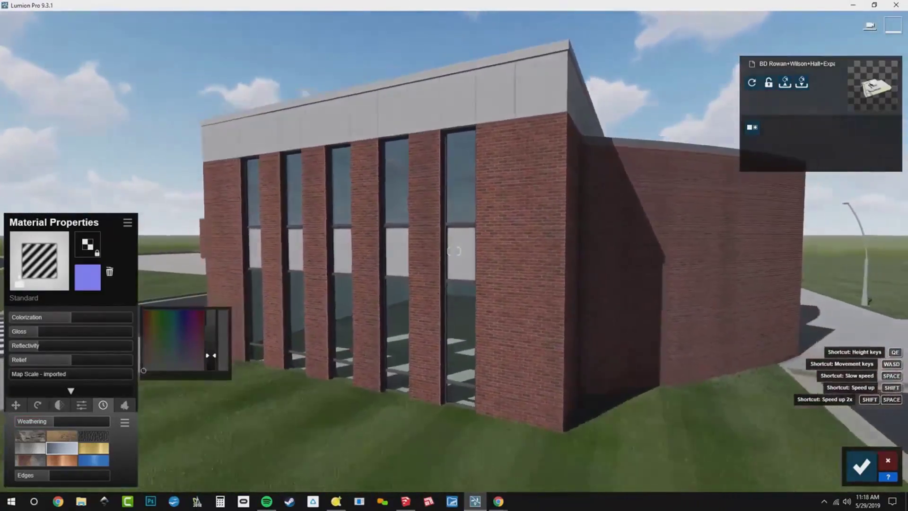
right_click_drag(454, 250, 554, 250)
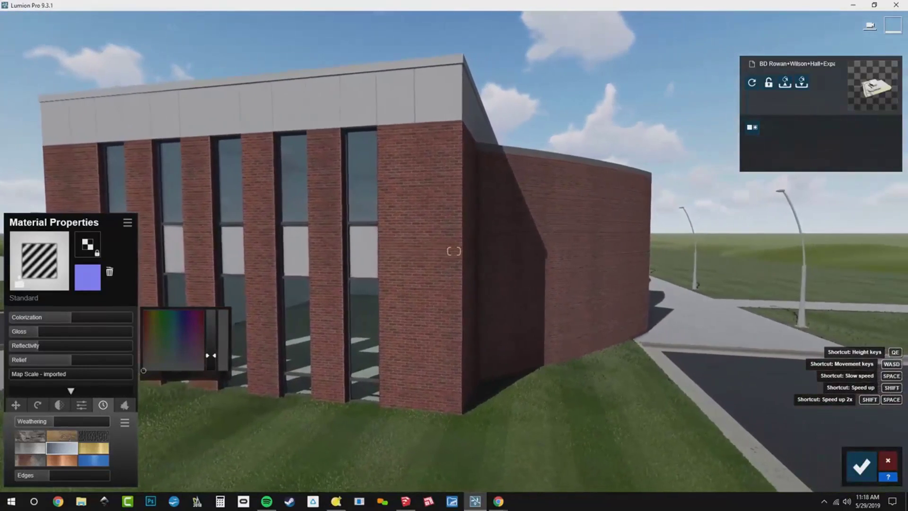
key("d")
key("d")
right_click_drag(453, 250, 364, 240)
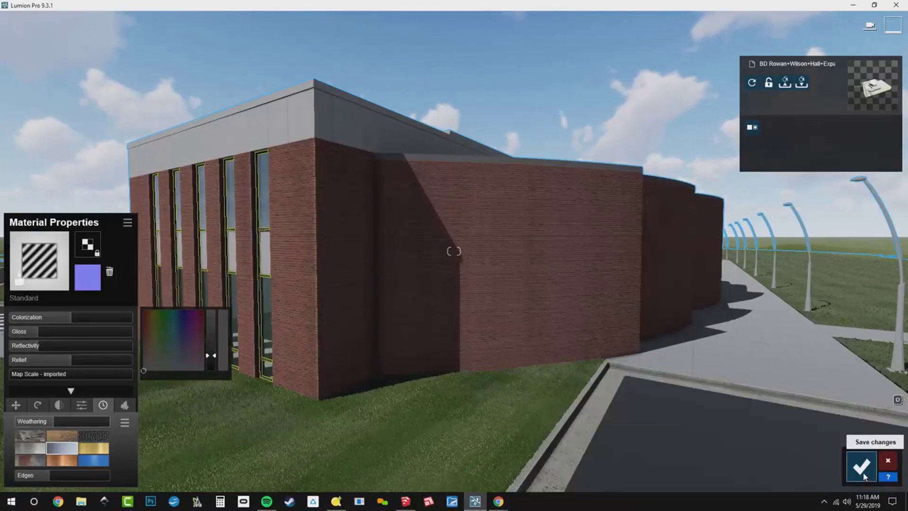
Save the material changes and review the building together with its surrounding lawns, sidewalks and road
left_click(862, 467)
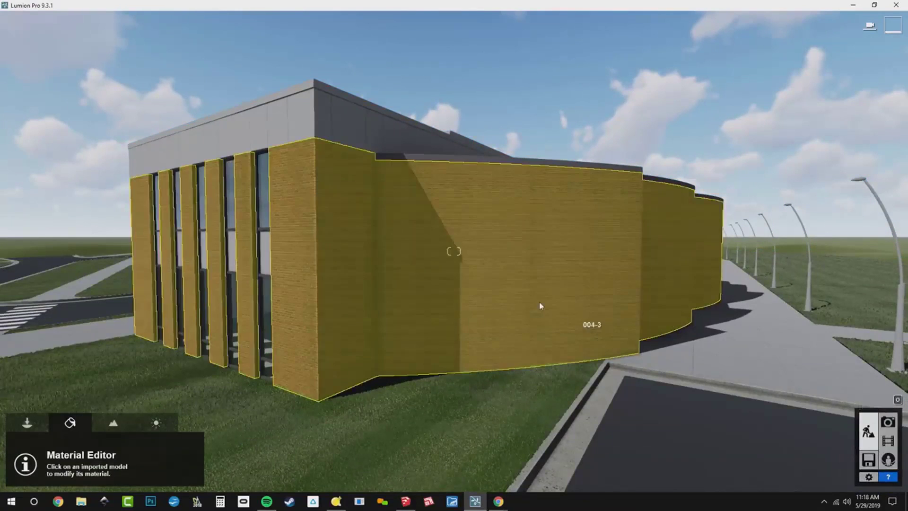
scroll(541, 307, "down", 1)
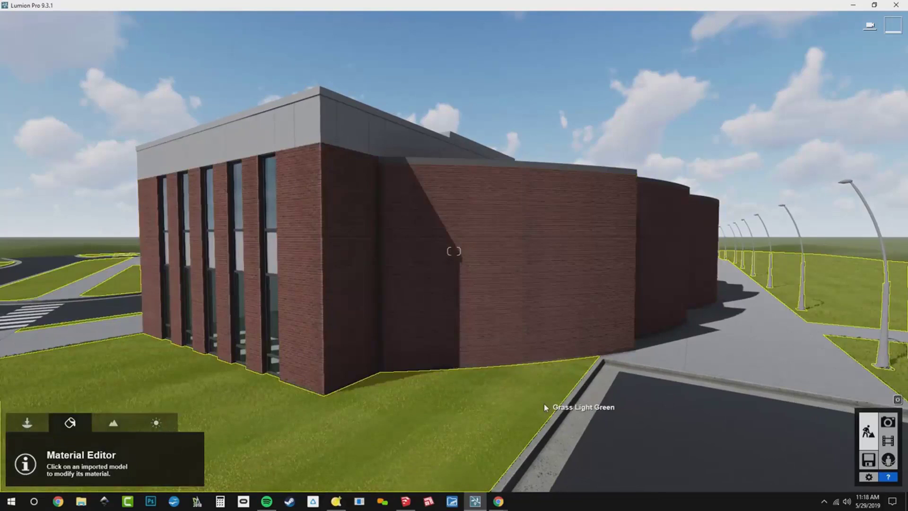
mouse_move(463, 245)
right_mouse_down()
mouse_move(388, 248)
mouse_move(454, 255)
mouse_move(468, 307)
mouse_move(491, 252)
mouse_move(600, 254)
mouse_move(340, 247)
mouse_move(463, 245)
right_mouse_up()
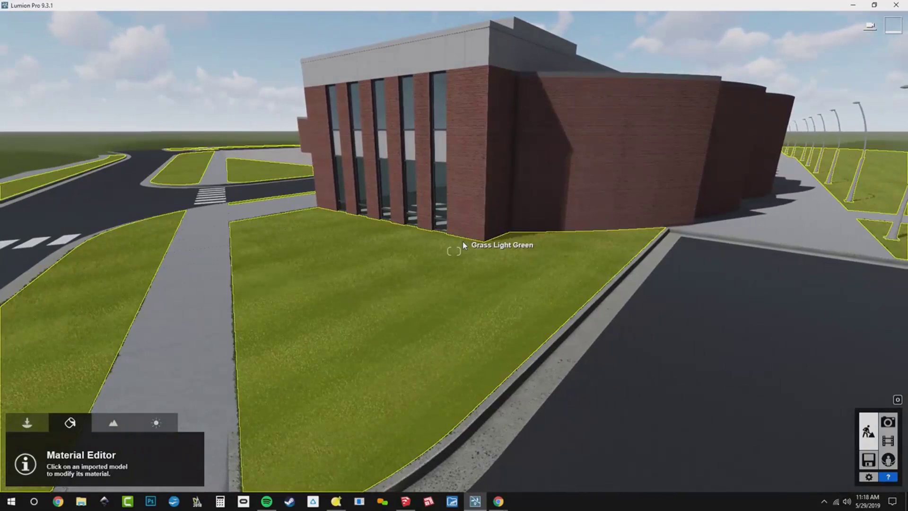